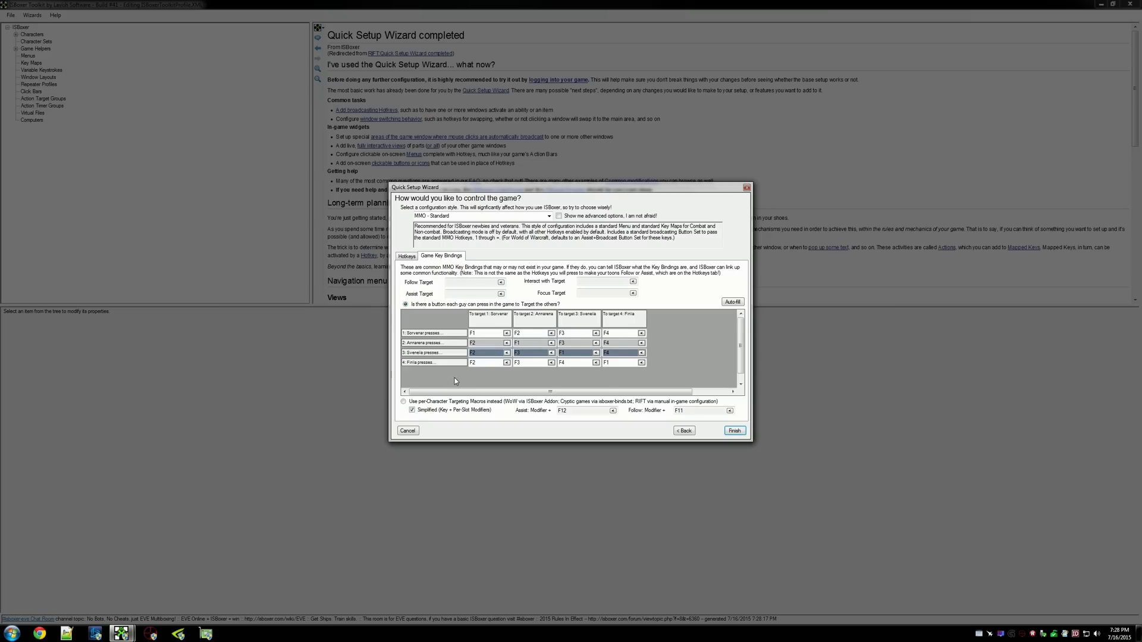
# Choose per-Character Targeting Macros instead of individual target buttons and finish the Quick Setup Wizard.
pyautogui.click(424, 403)
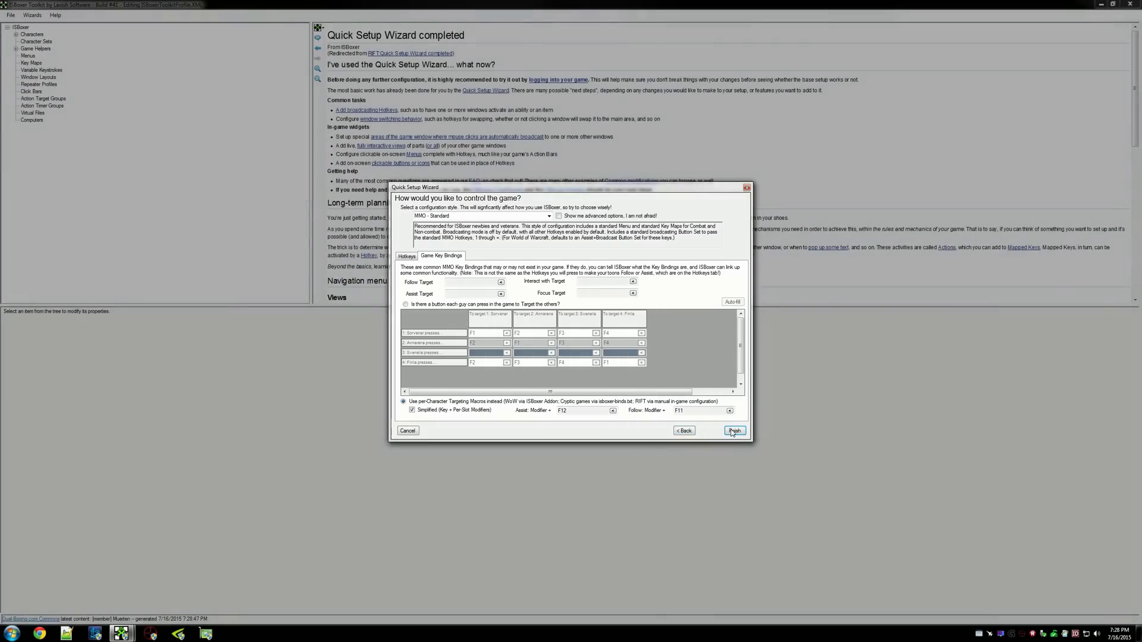
pyautogui.click(735, 431)
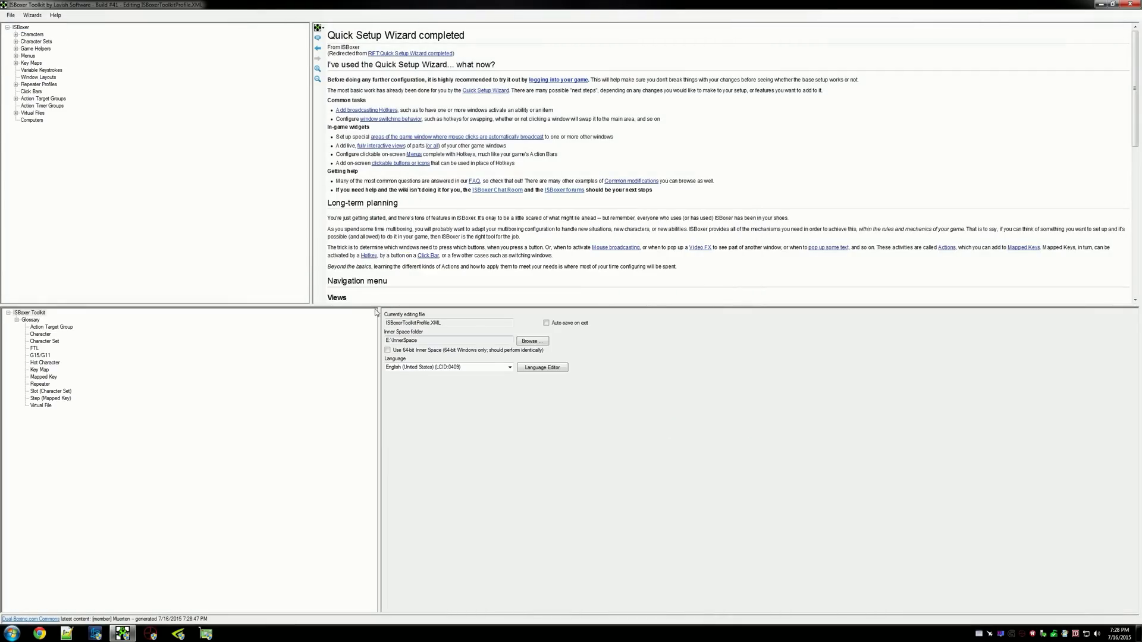
# Inspect the Slot ID (FTL) modifiers assigned to slots 1 through 4 of the RIFT character set.
pyautogui.doubleClick(36, 42)
pyautogui.click(34, 49)
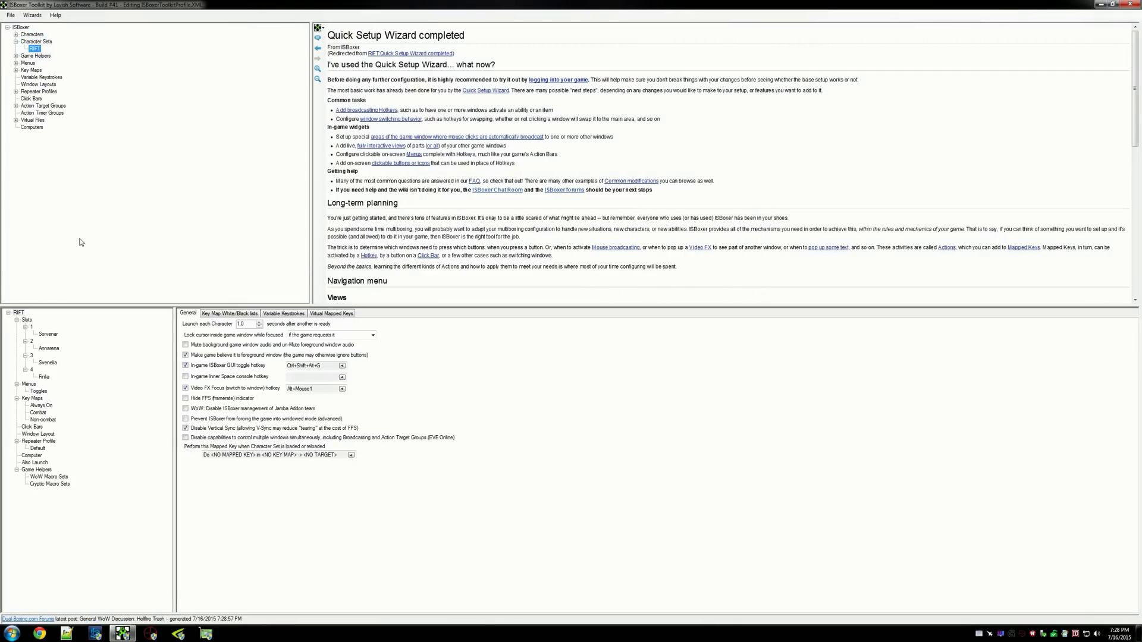
pyautogui.click(32, 327)
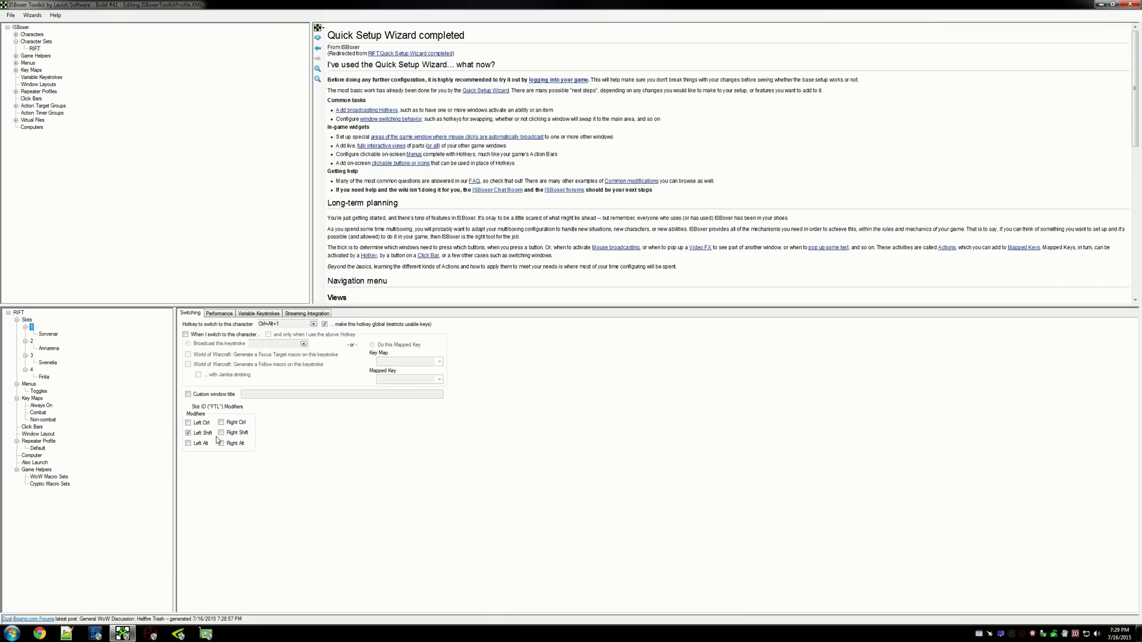
pyautogui.click(31, 343)
pyautogui.click(205, 445)
pyautogui.click(31, 356)
pyautogui.click(200, 424)
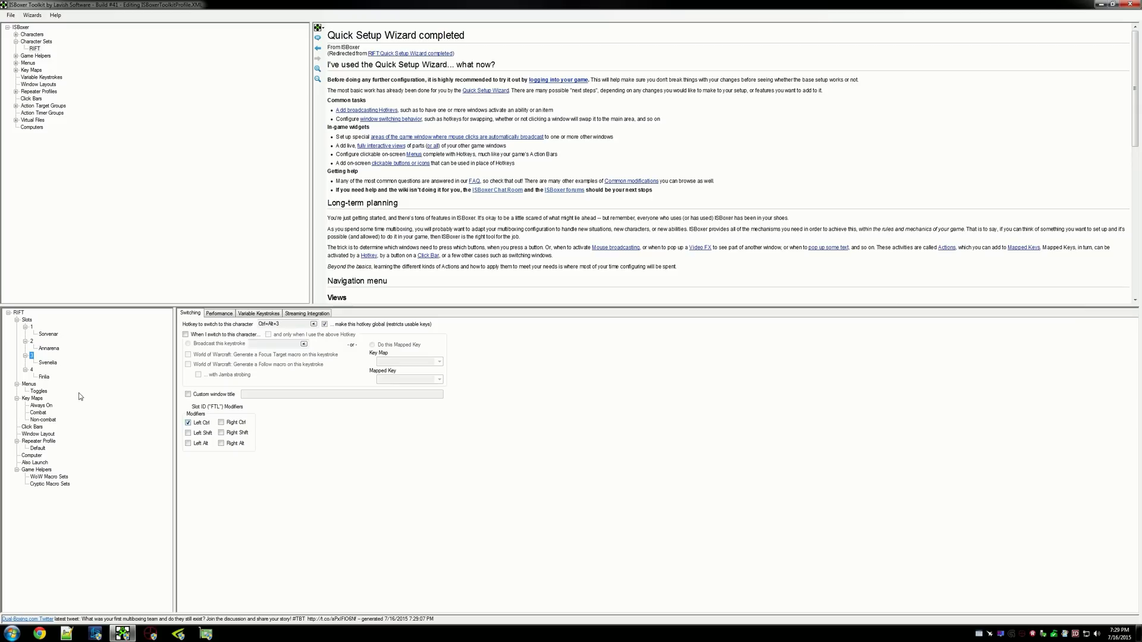
pyautogui.click(32, 370)
pyautogui.click(194, 445)
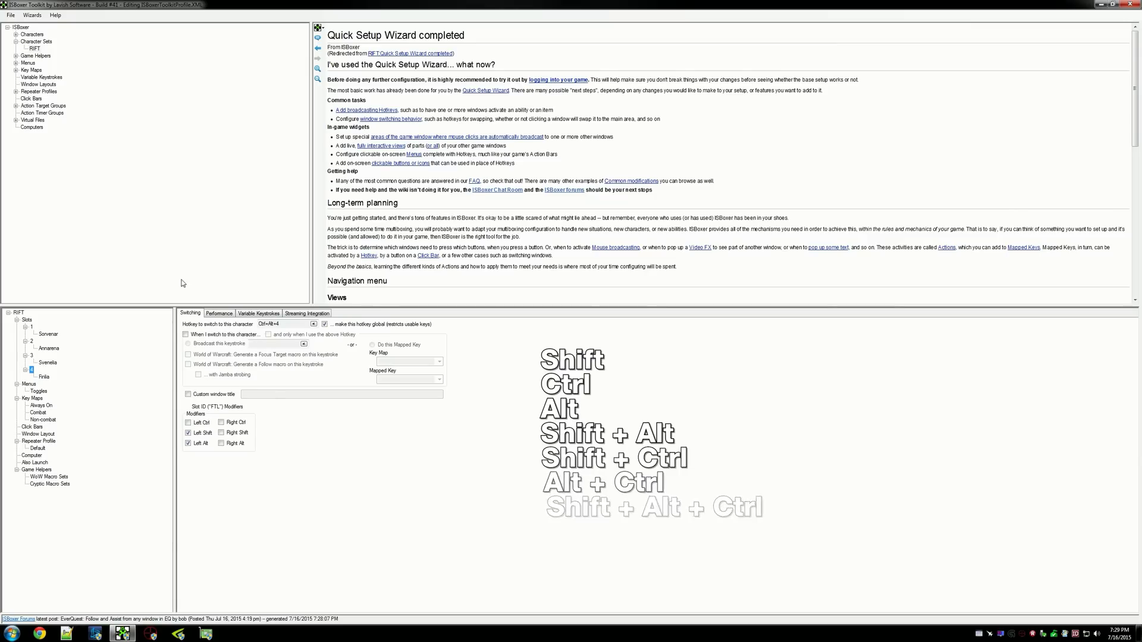
# Check the default key combinations of the Assist FTL and Follow FTL variable keystrokes.
pyautogui.click(46, 77)
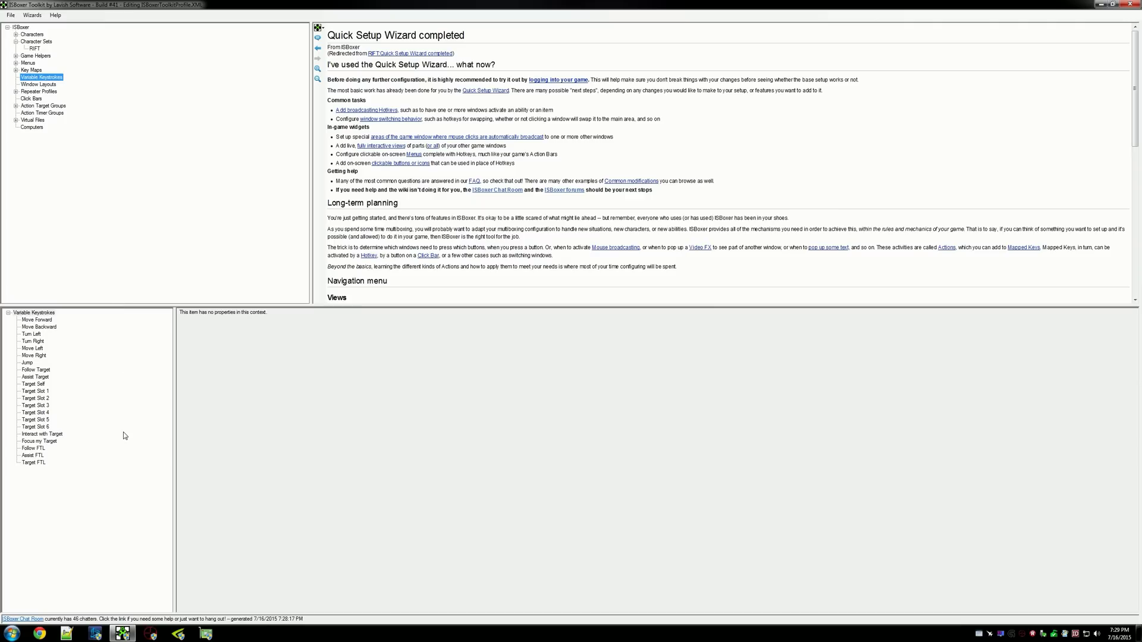
pyautogui.click(33, 456)
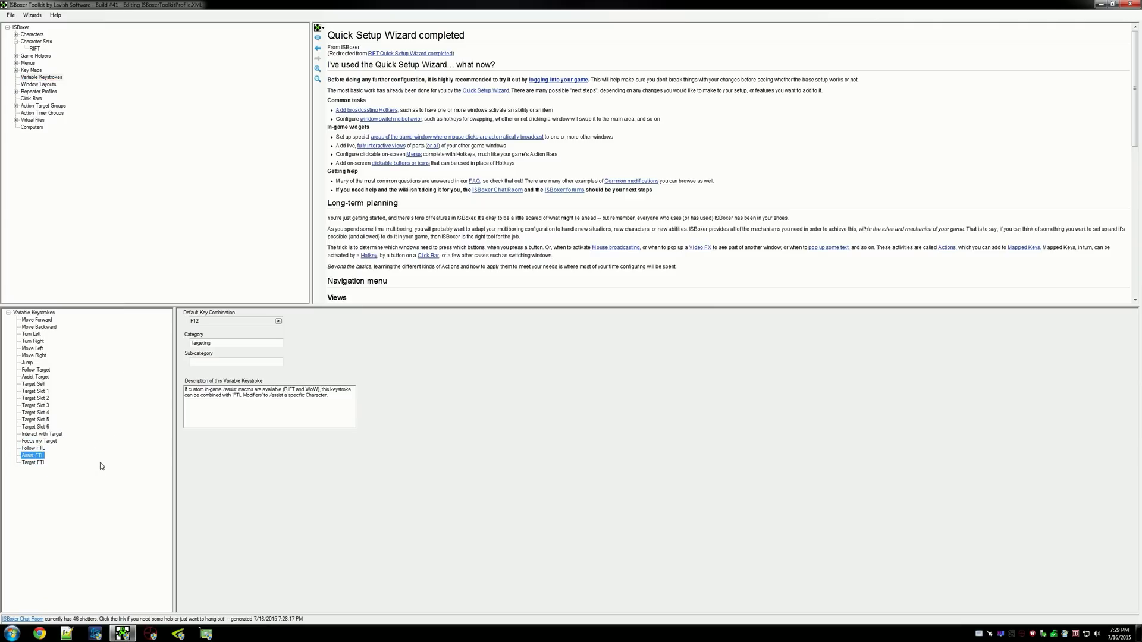
pyautogui.click(32, 448)
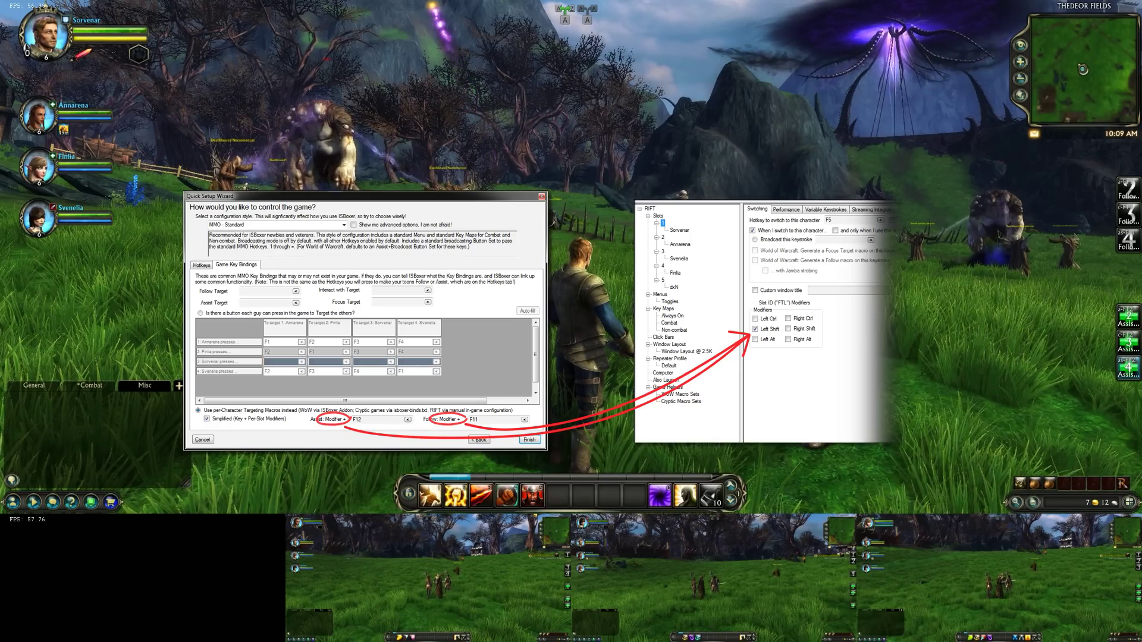
# Switch from the game to ISBoxer Toolkit and compare the FTL modifiers of slots 1 through 4 in the RIFT character set.
pyautogui.hotkey('alt', 'Tab')
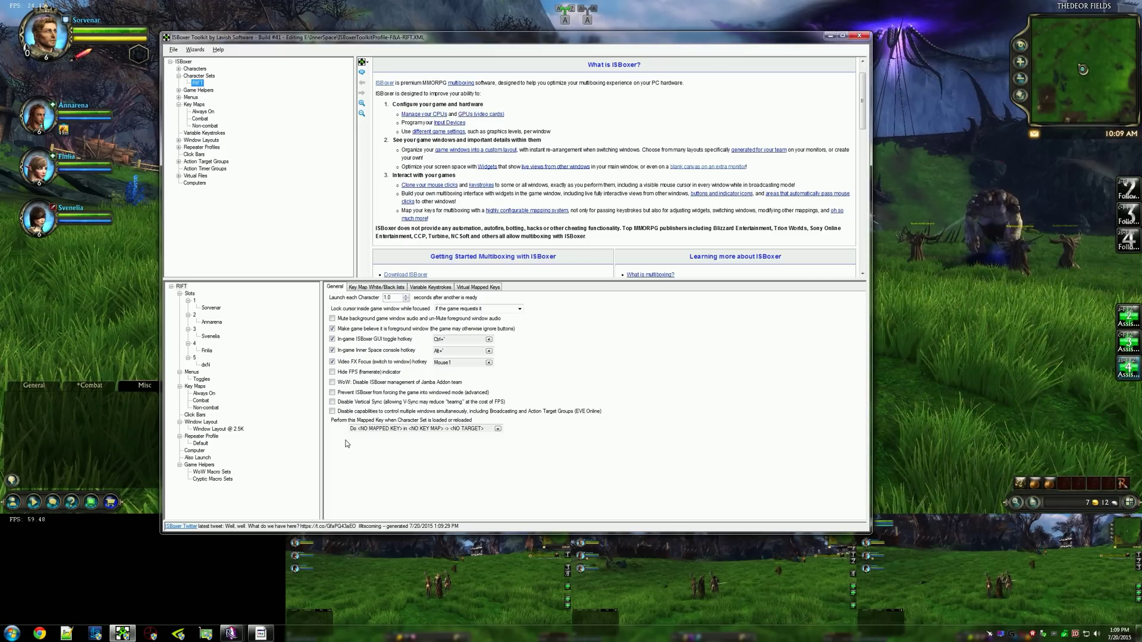
pyautogui.click(194, 302)
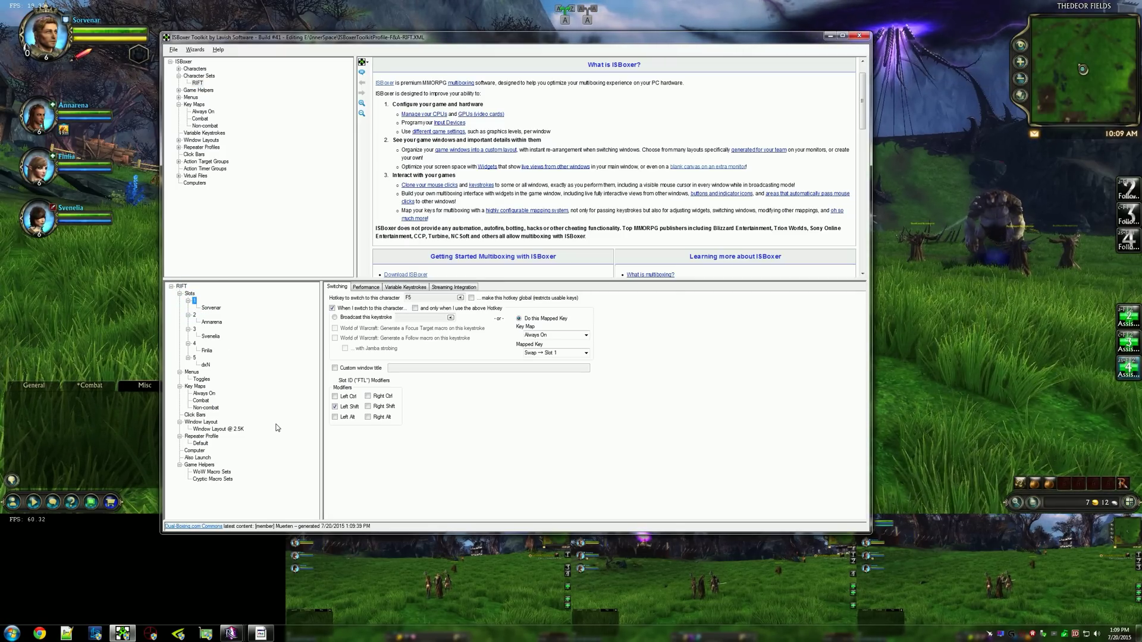
pyautogui.click(194, 315)
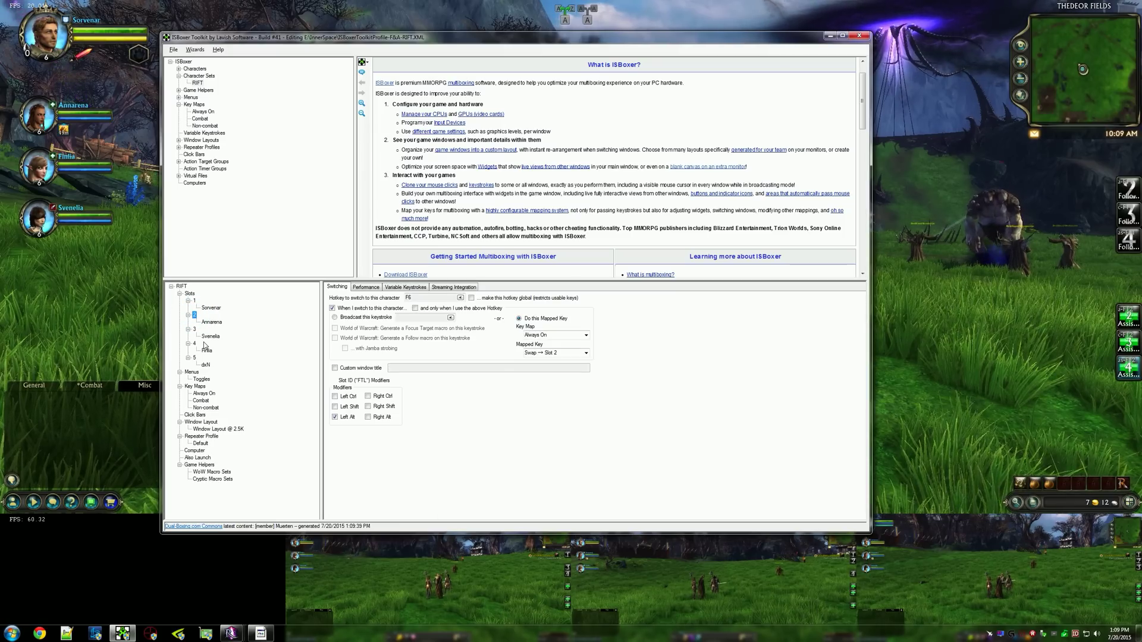
pyautogui.click(195, 330)
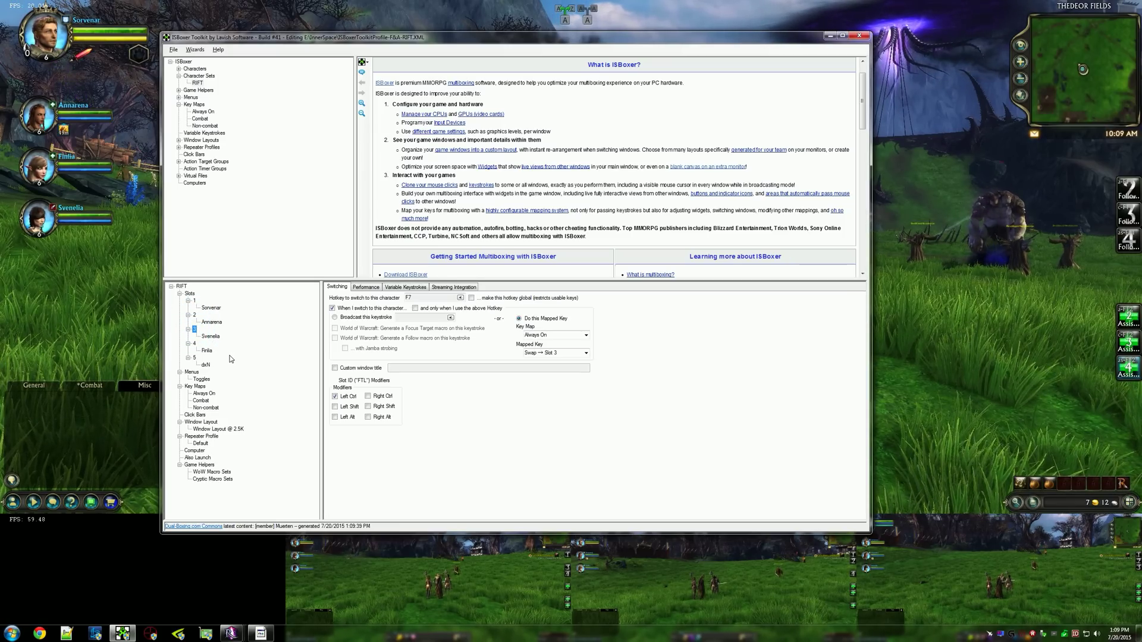
pyautogui.click(195, 344)
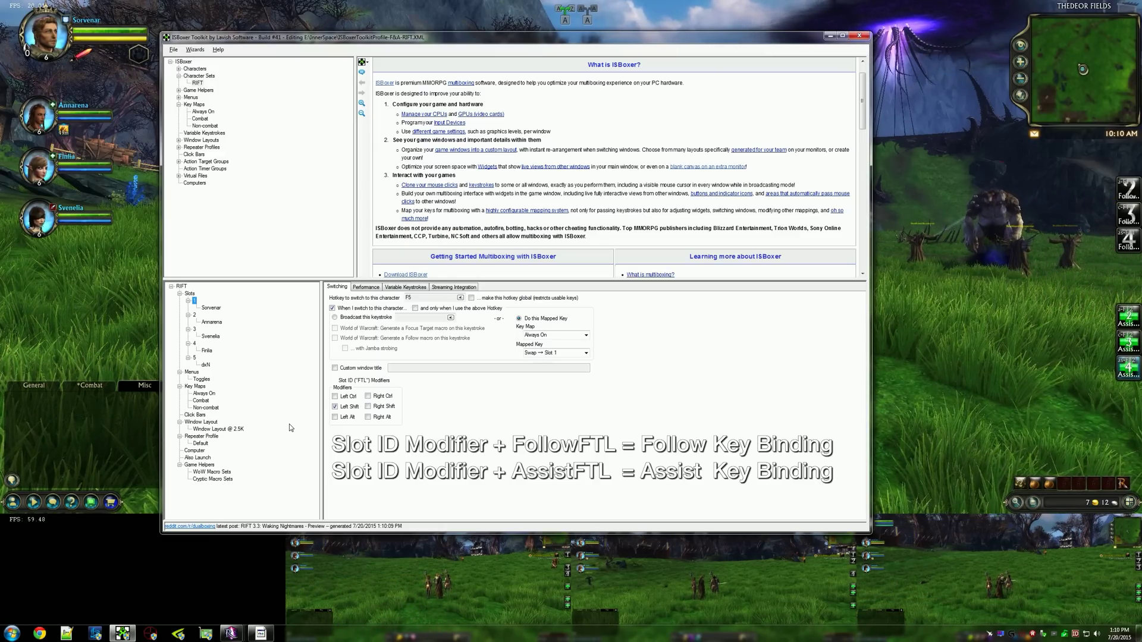
# Return to RIFT, open the Macros window in all clients with broadcasting on, and turn broadcasting off.
pyautogui.hotkey('alt', 'Tab')
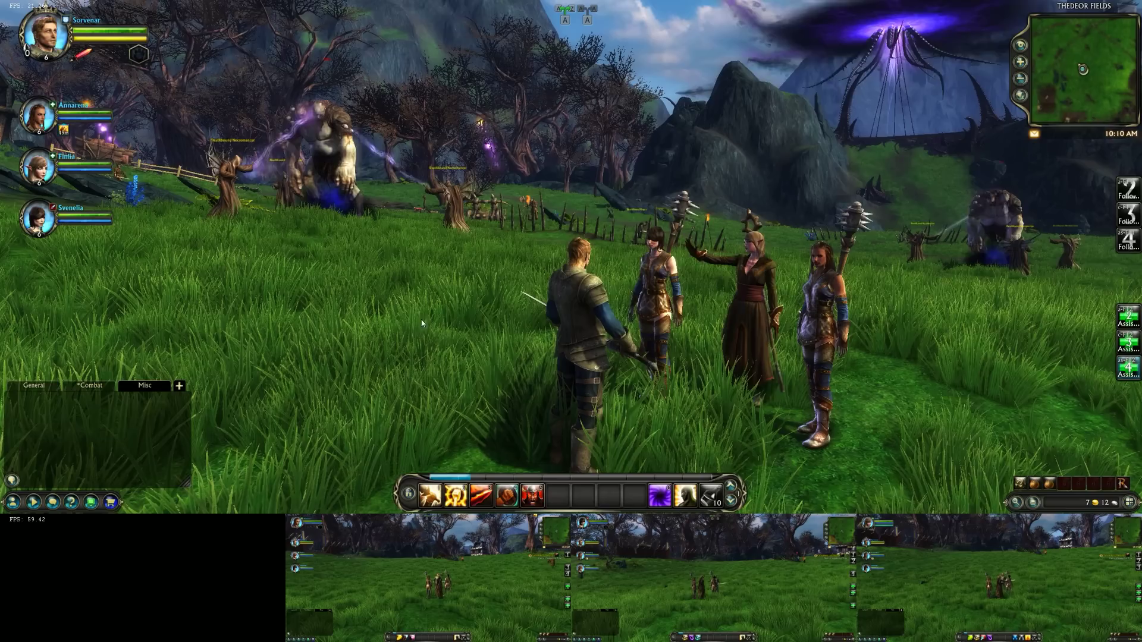
pyautogui.press('Scroll_Lock')
pyautogui.press('Escape')
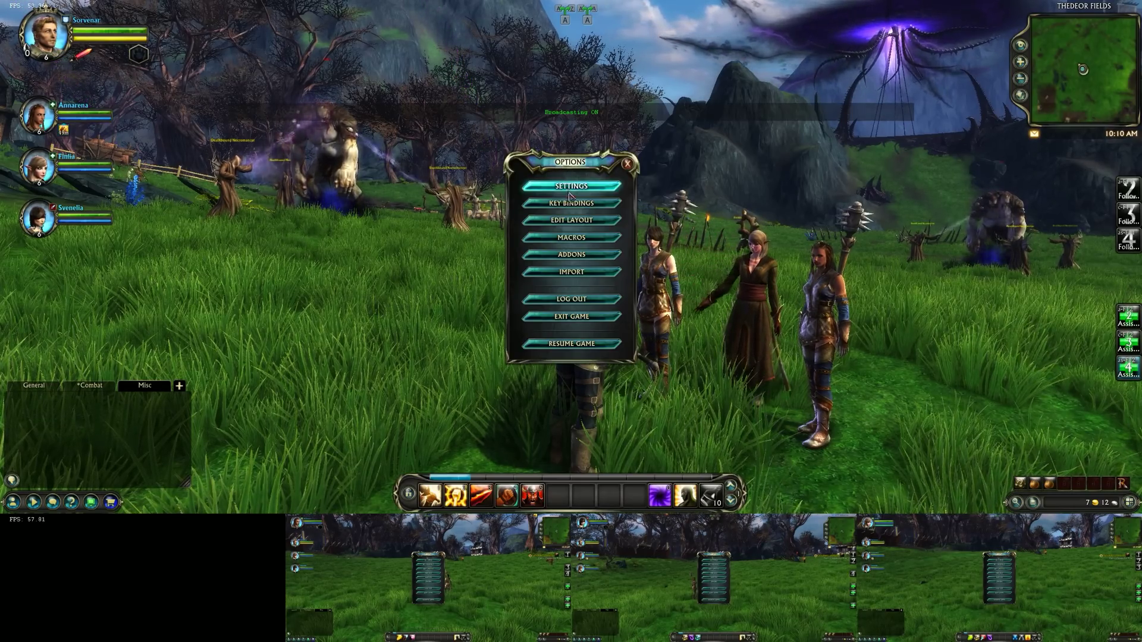
pyautogui.click(571, 237)
pyautogui.press('Scroll_Lock')
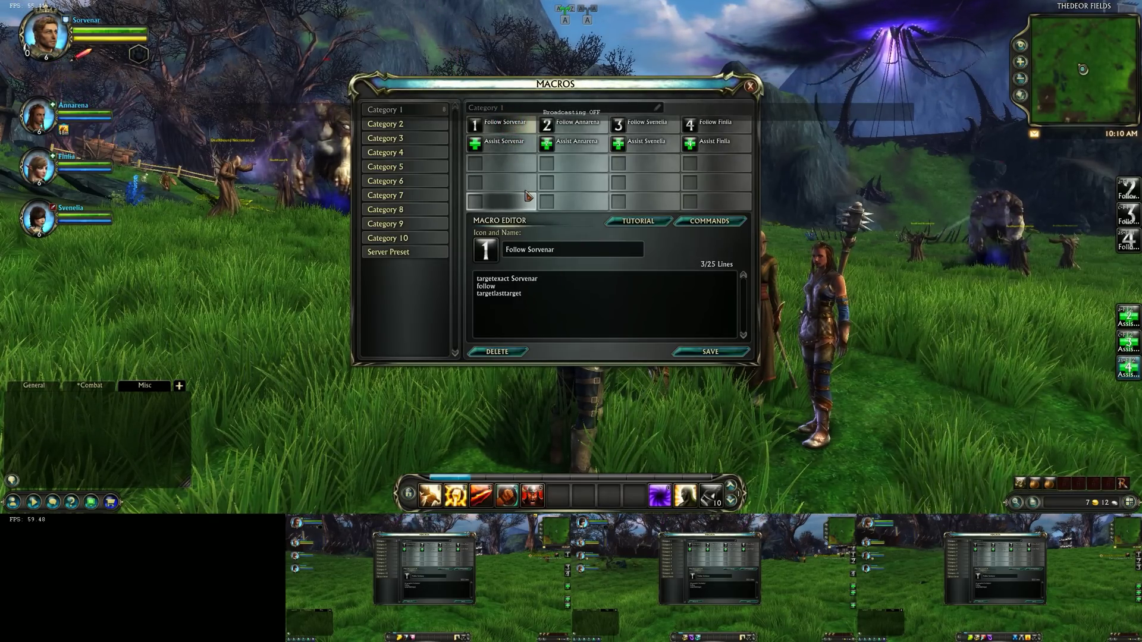
# Examine the Follow and Assist macros for the four team characters in the slot 1 client.
pyautogui.click(522, 147)
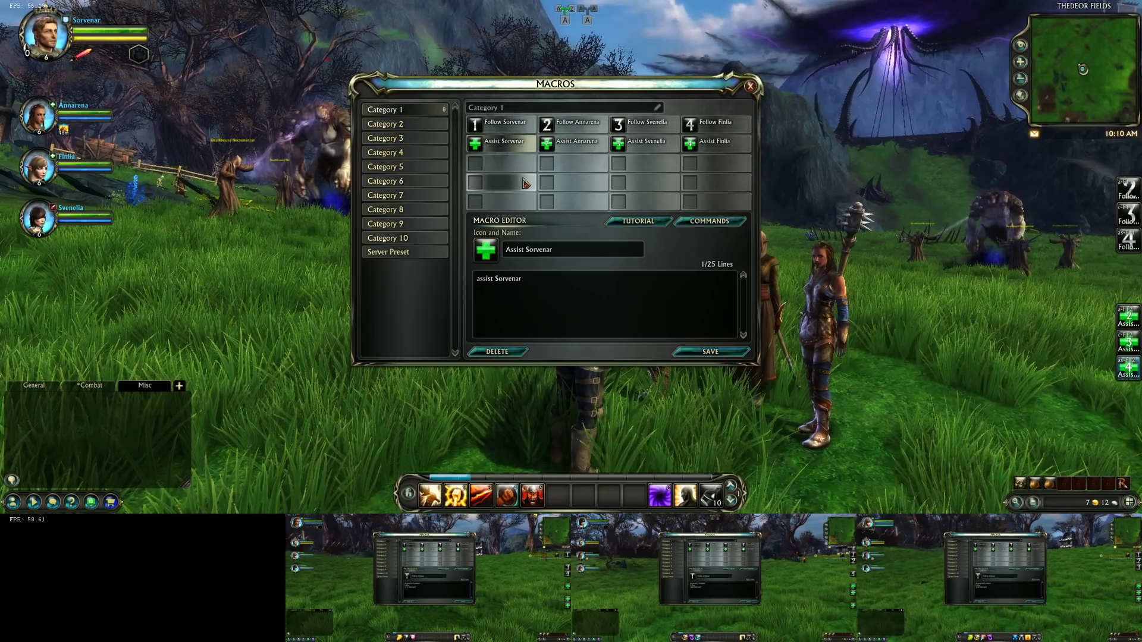
pyautogui.click(574, 125)
pyautogui.click(586, 143)
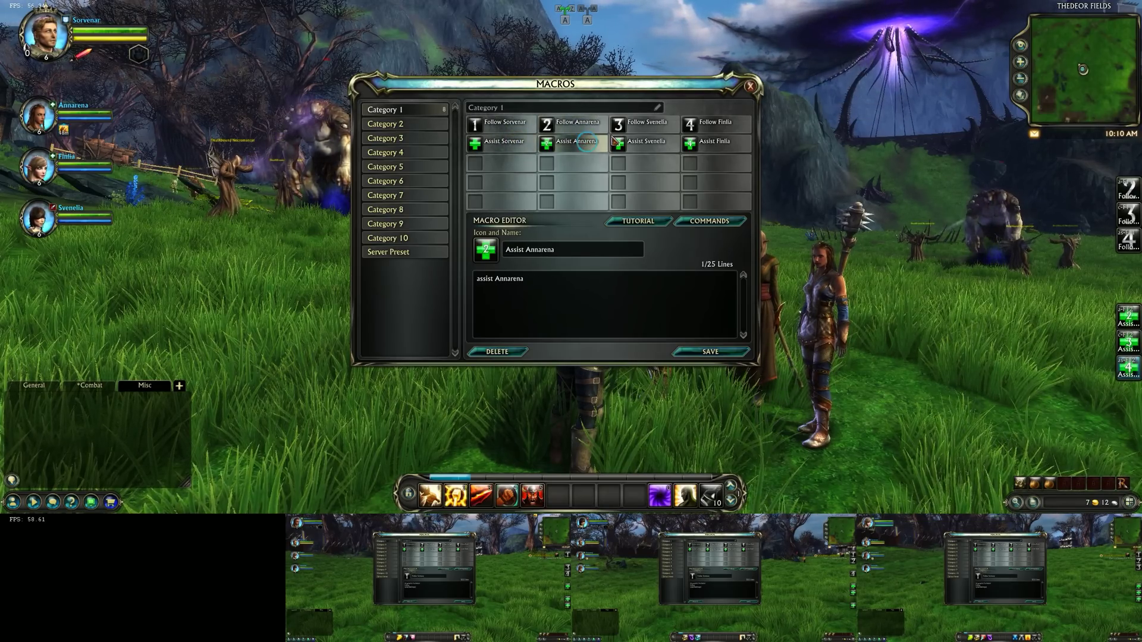
pyautogui.click(664, 126)
pyautogui.click(645, 144)
pyautogui.click(717, 125)
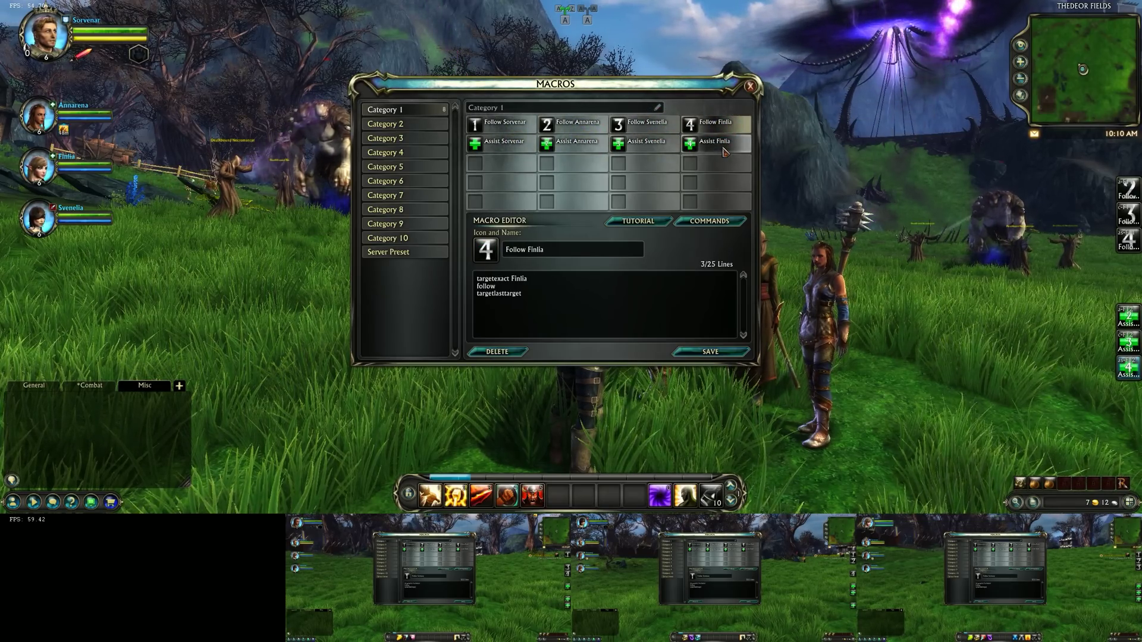
# Check the macros in the slot 2, 3 and 4 clients and close the Macros windows.
pyautogui.hotkey('ctrl', 'alt', '2')
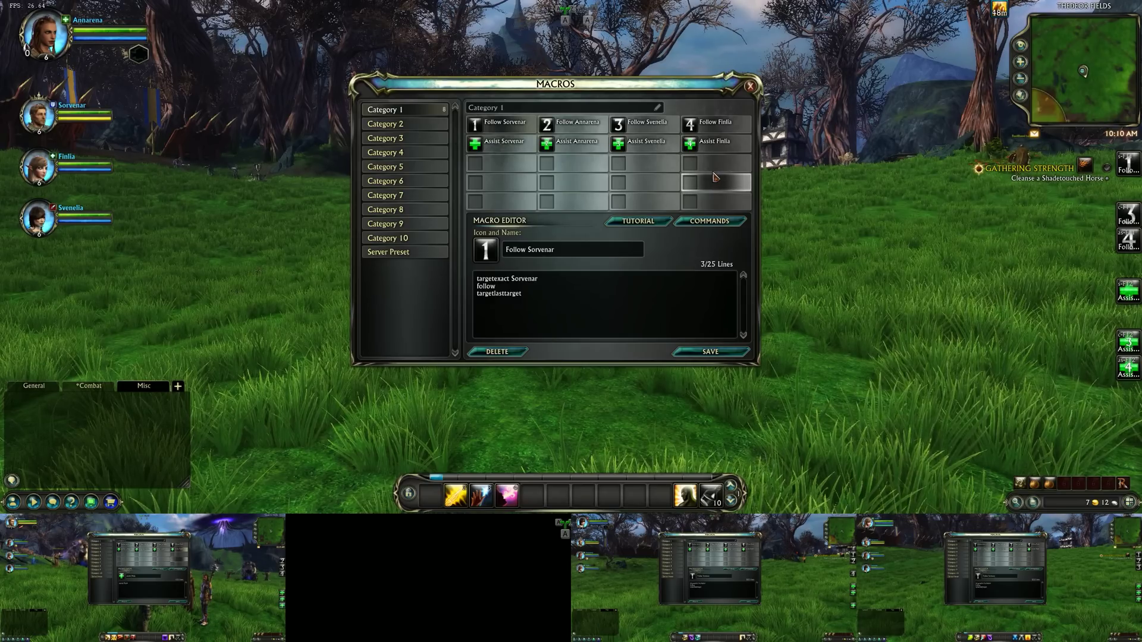
pyautogui.hotkey('ctrl', 'alt', '3')
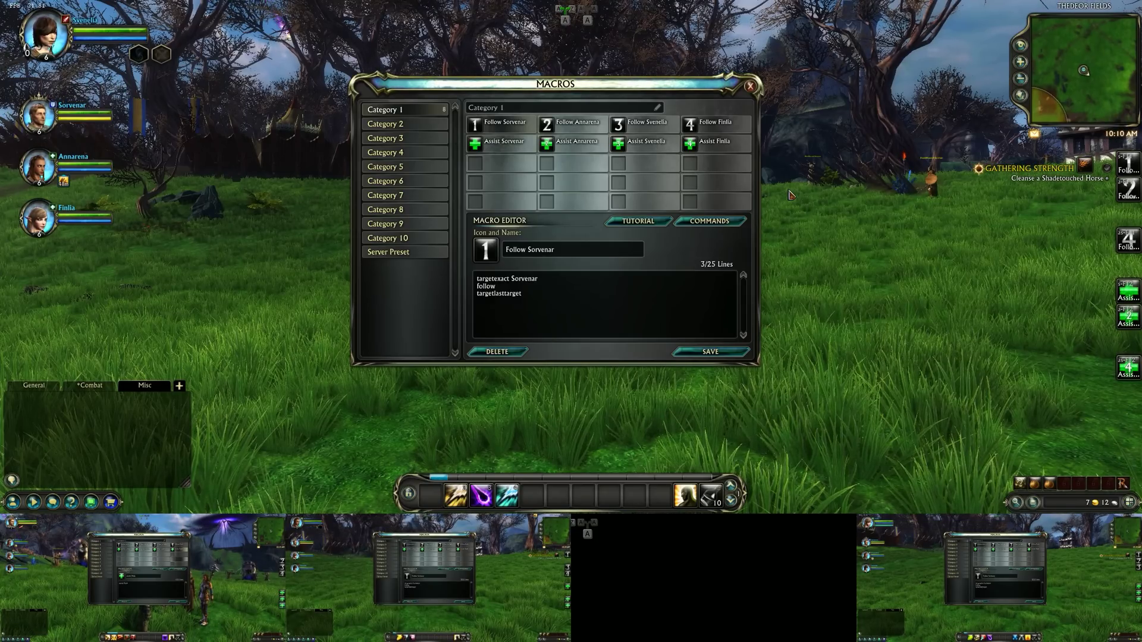
pyautogui.hotkey('ctrl', 'alt', '4')
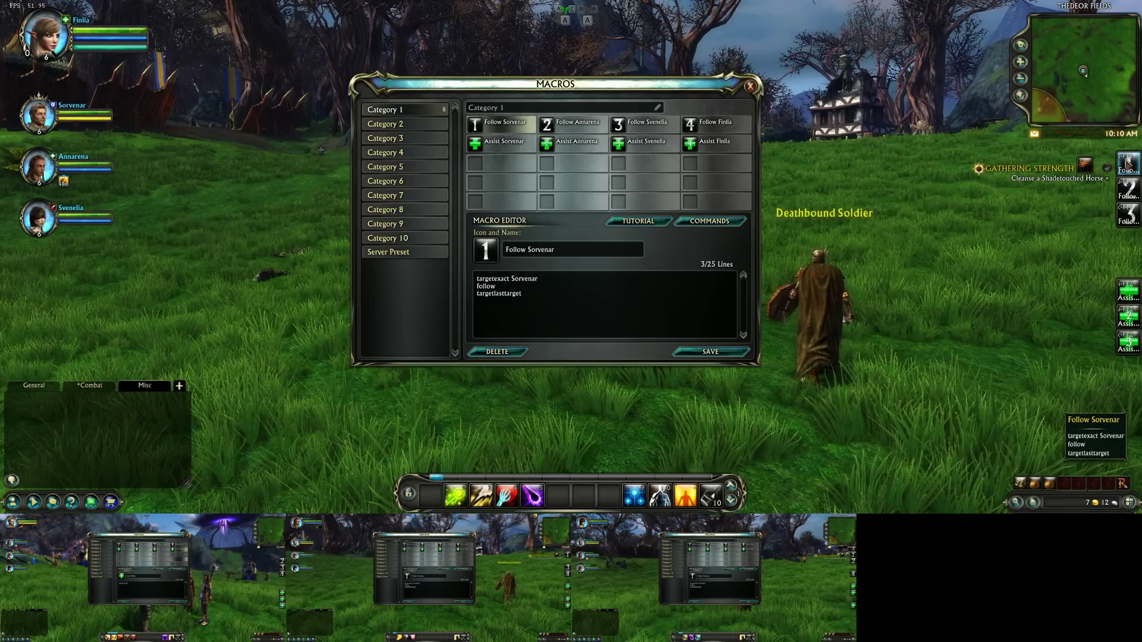
pyautogui.press('Escape')
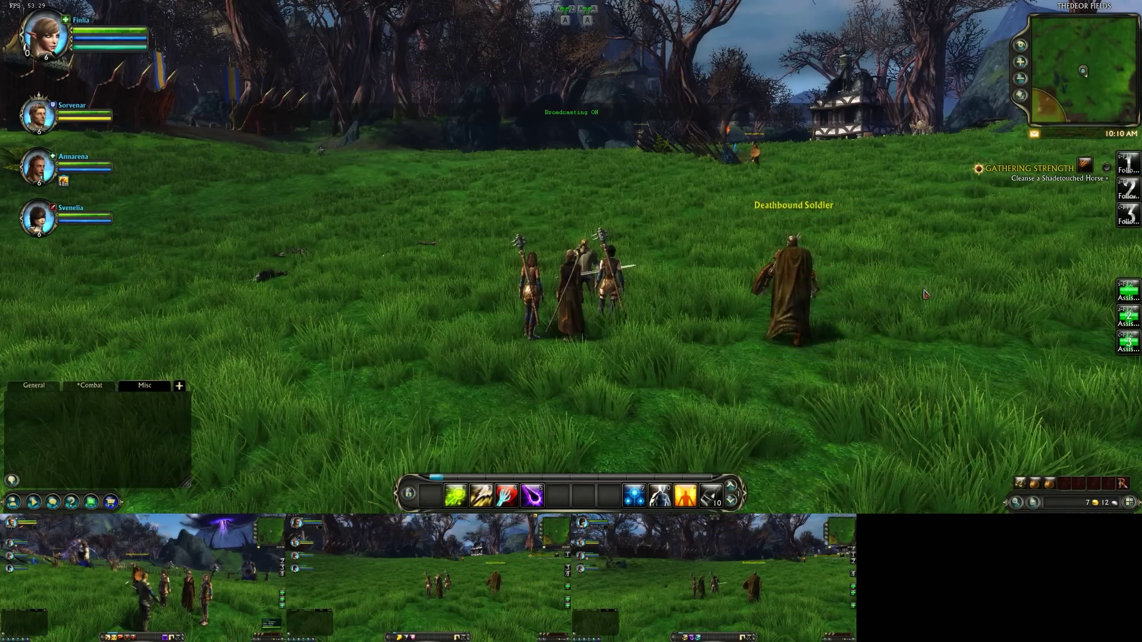
# Examine the Action Bar 8 key bindings that combine modifiers with F11 and F12, and close the Key Bindings window.
pyautogui.press('Escape')
pyautogui.click(571, 202)
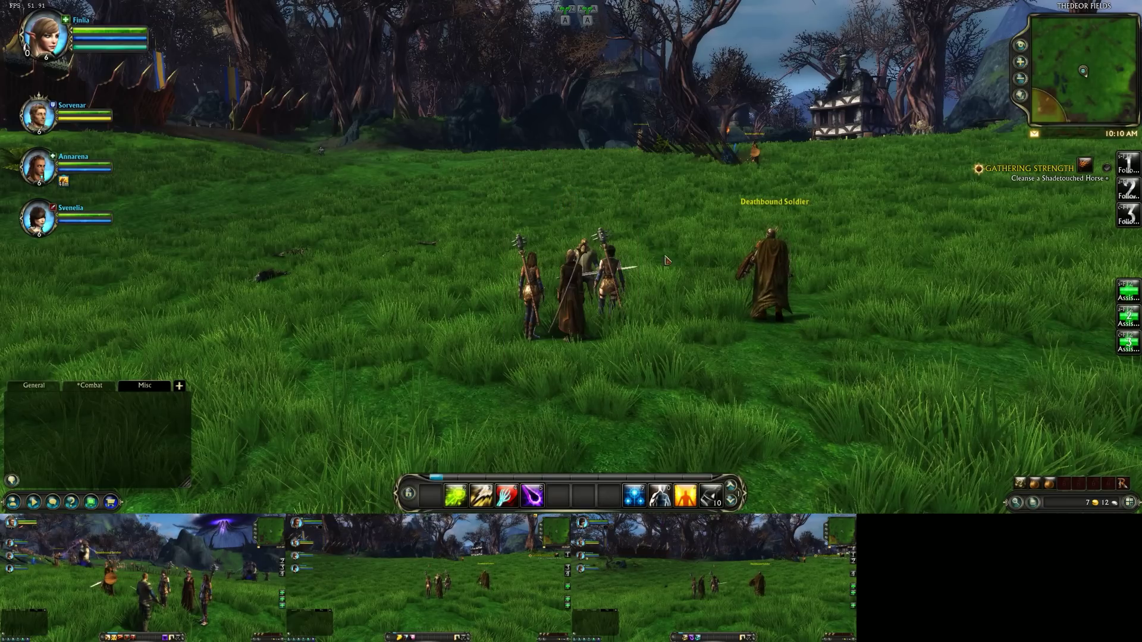
pyautogui.moveTo(719, 157); pyautogui.dragTo(735, 336)
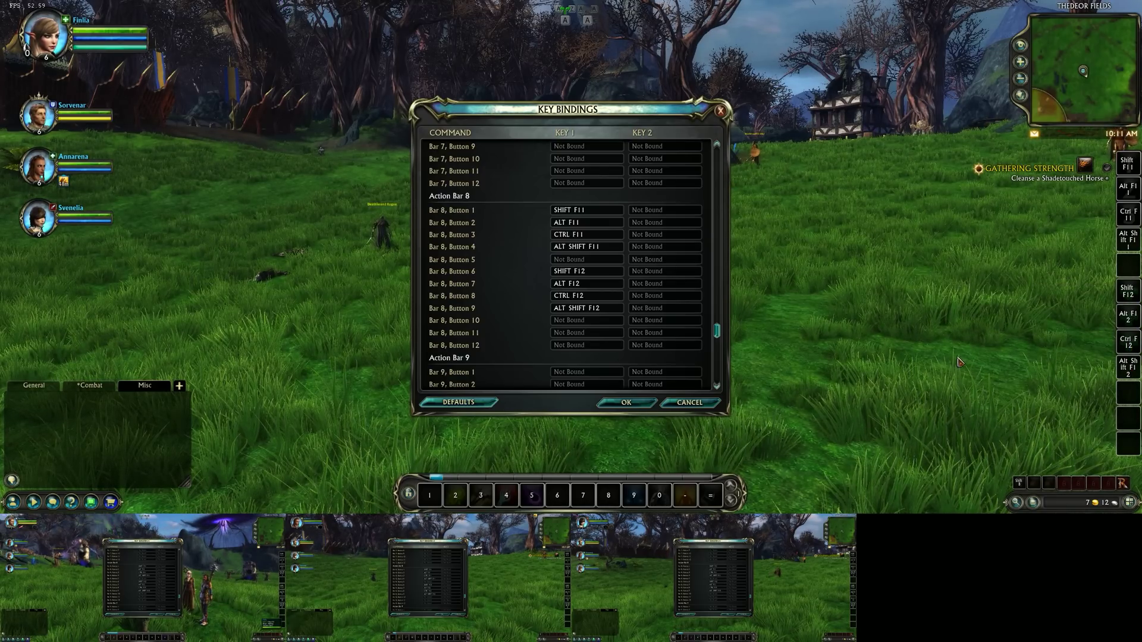
pyautogui.press('Escape')
pyautogui.hotkey('shift', 'alt', 'r')
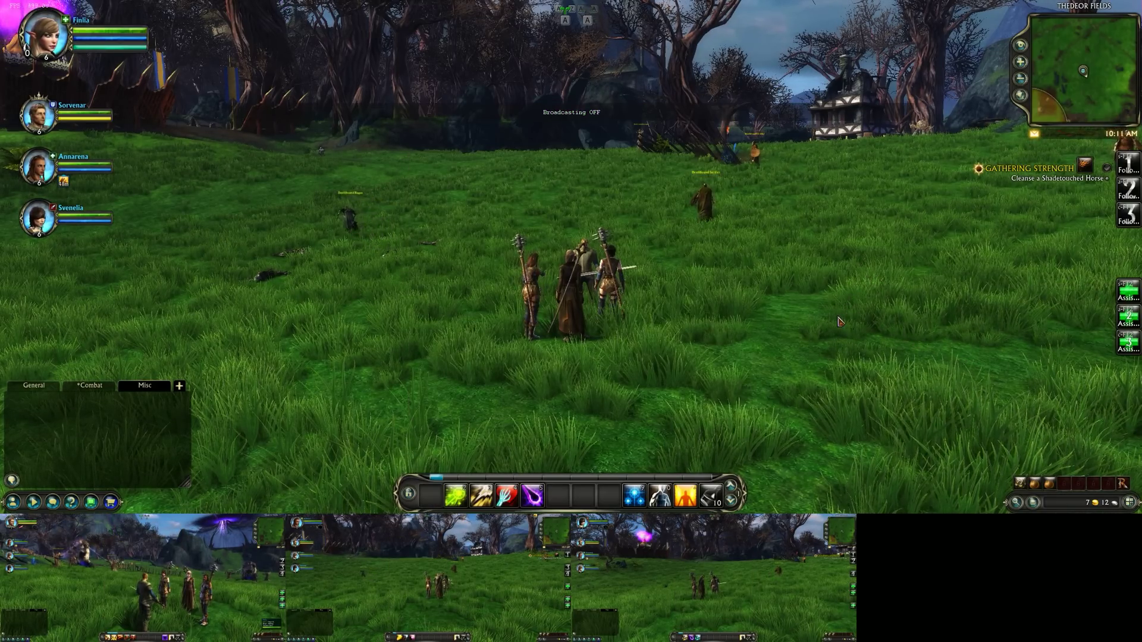
# Switch to the slot 1 client and run its character across the field to test the team's following.
pyautogui.hotkey('ctrl', 'alt', '1')
pyautogui.moveTo(819, 314); pyautogui.dragTo(827, 259)
pyautogui.scroll(-5, 802, 208)
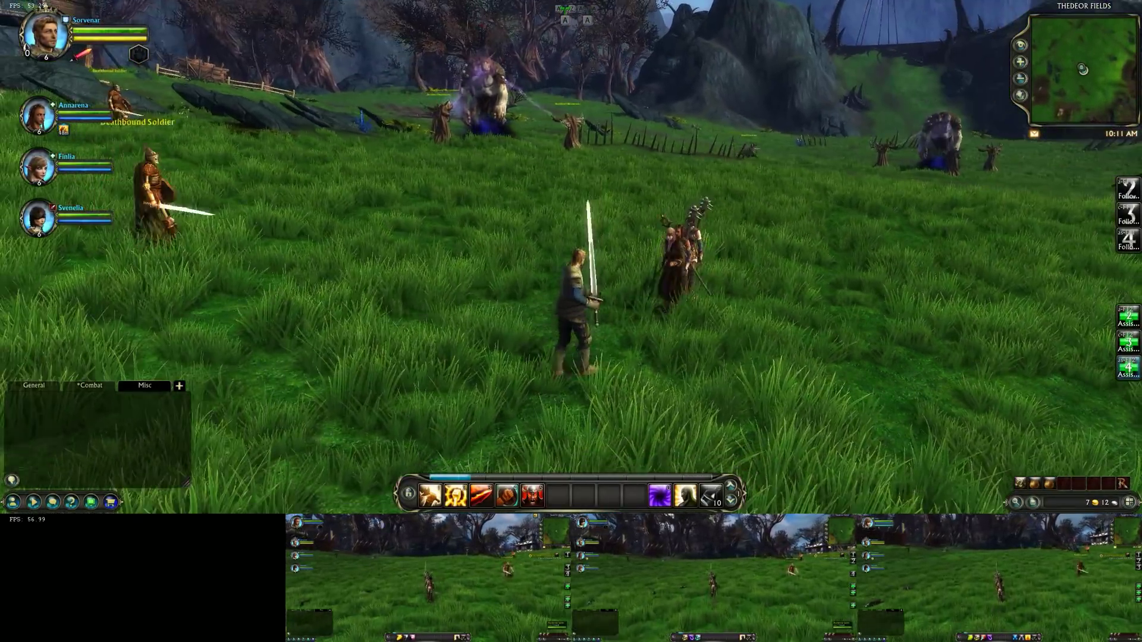
pyautogui.press('w')
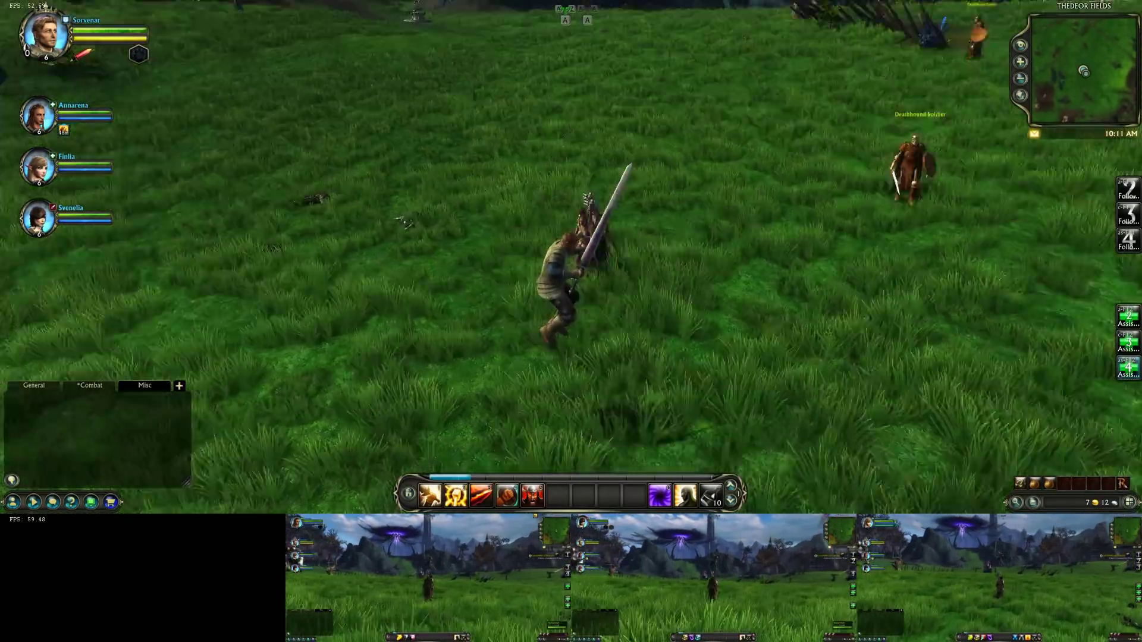
pyautogui.press('d')
# Lead the team from the slot 2, 3 and 4 clients in turn, testing the F11 follow hotkey.
pyautogui.hotkey('ctrl', 'alt', '2')
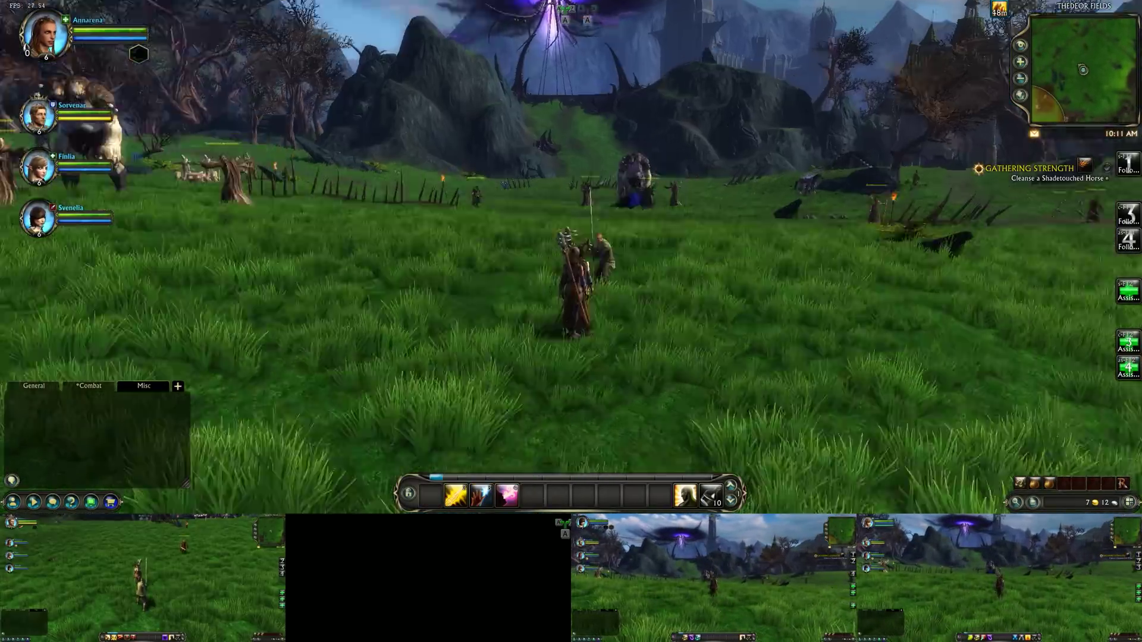
pyautogui.press('w')
pyautogui.moveTo(696, 256); pyautogui.dragTo(640, 219)
pyautogui.hotkey('ctrl', 'alt', '3')
pyautogui.press('w')
pyautogui.hotkey('ctrl', 'alt', '4')
pyautogui.press('w')
pyautogui.press('F11')
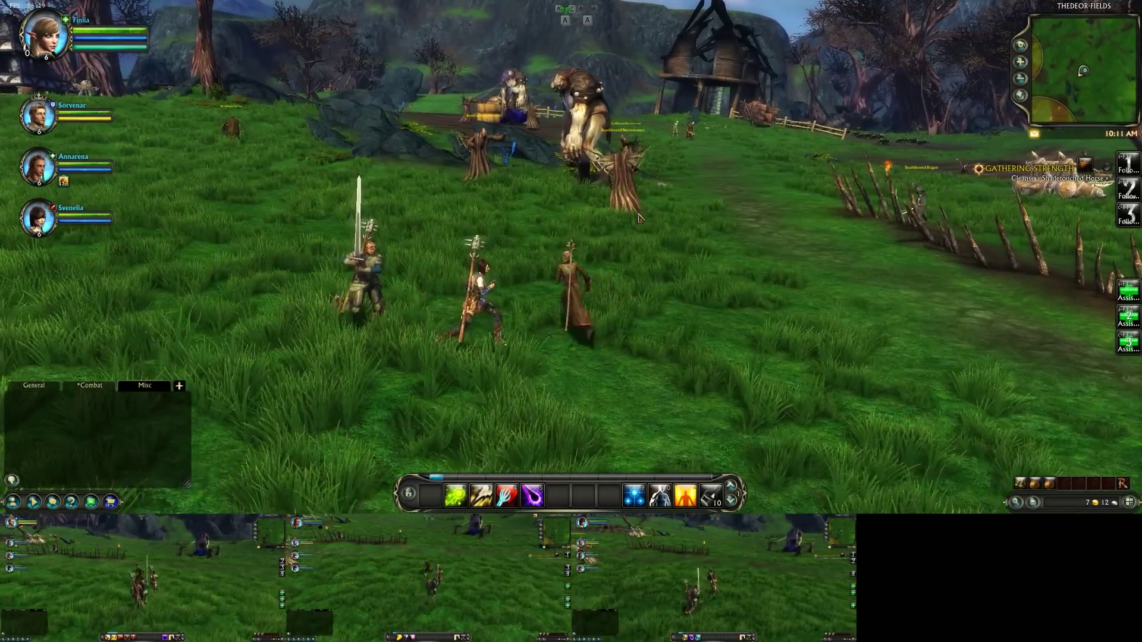
# Attack two Deathbound Necromancers one after the other with Vile Spores from the slot 4 client to test the team's assist.
pyautogui.click(517, 148)
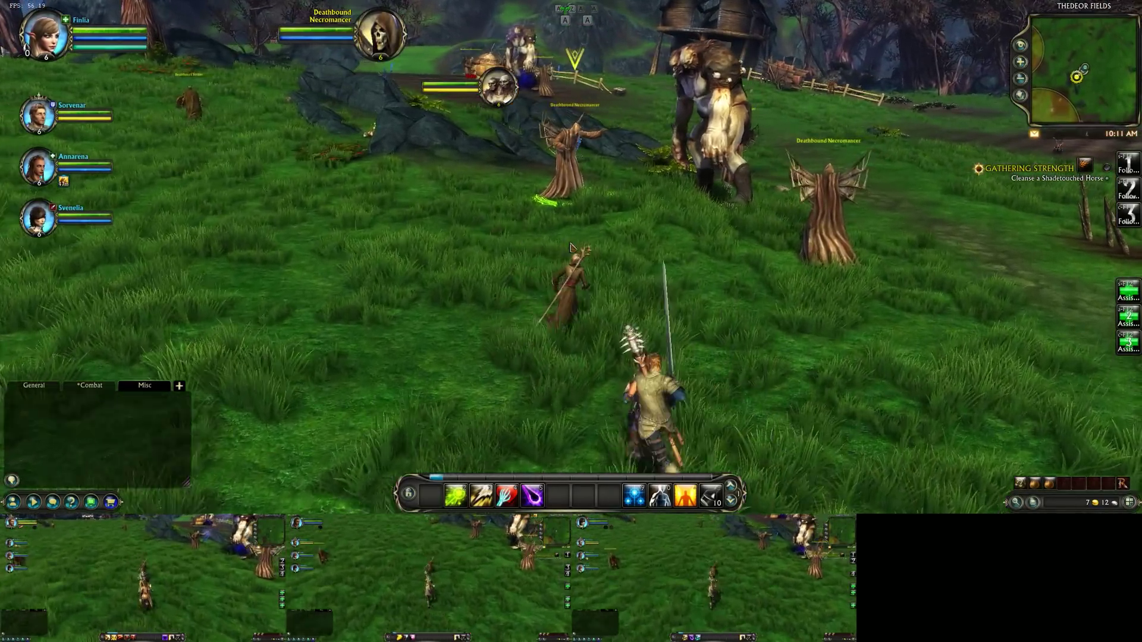
pyautogui.press('2')
pyautogui.moveTo(570, 247); pyautogui.dragTo(640, 252)
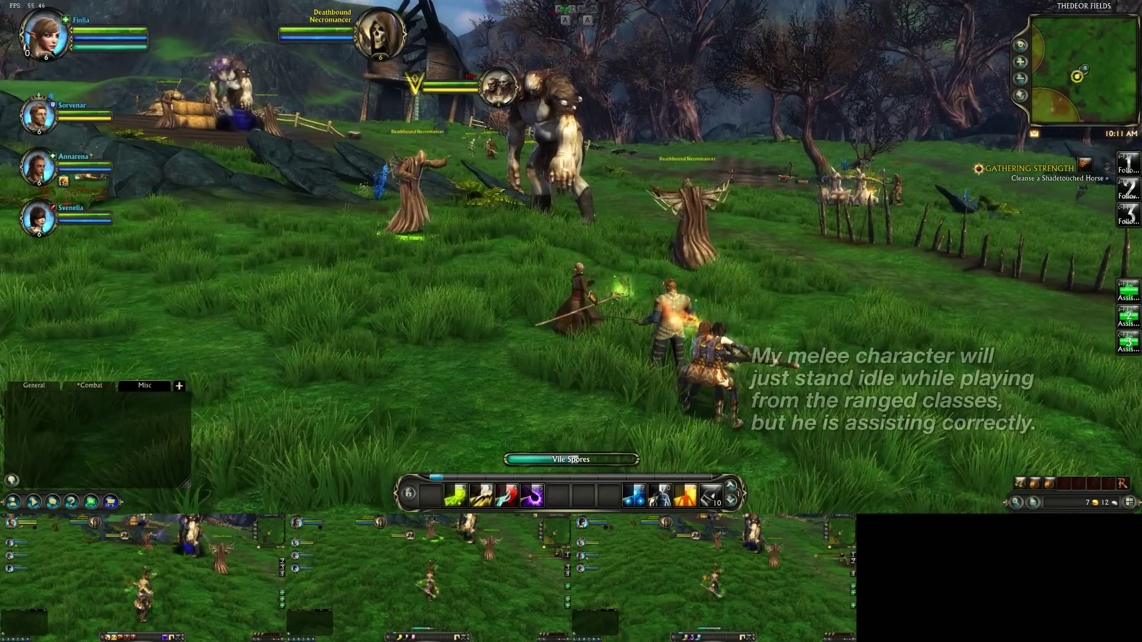
pyautogui.press('2')
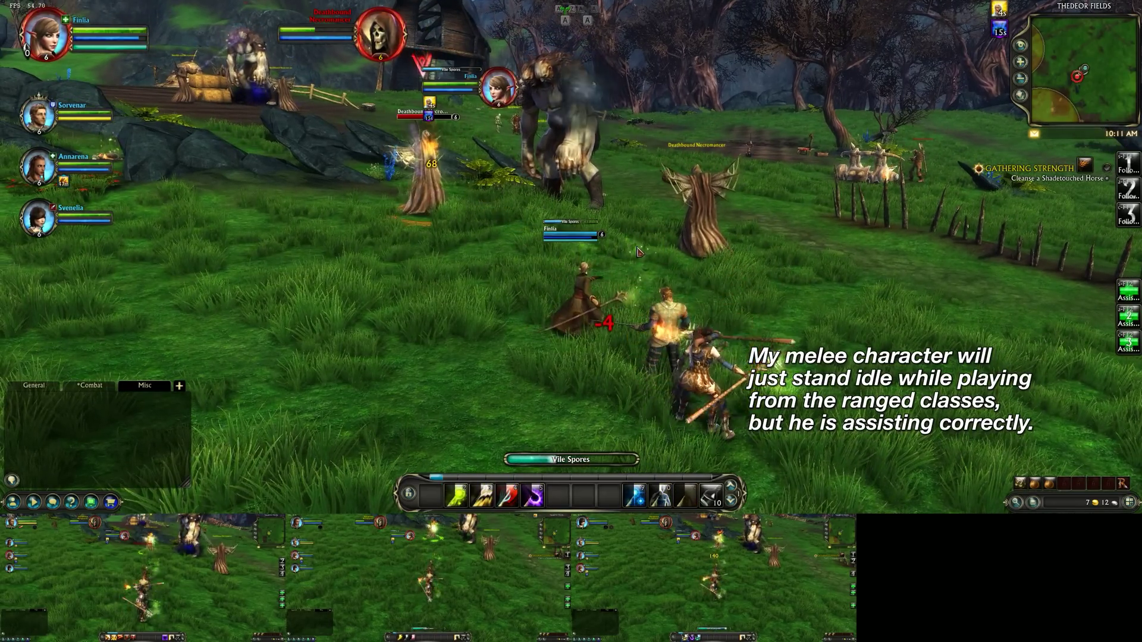
pyautogui.click(704, 215)
pyautogui.moveTo(703, 216); pyautogui.dragTo(750, 229)
pyautogui.press('2')
# Switch to the slot 3 client and attack a Deathbound Necromancer with Bolt of Judgment.
pyautogui.hotkey('ctrl', 'alt', '3')
pyautogui.press('e')
pyautogui.press('2')
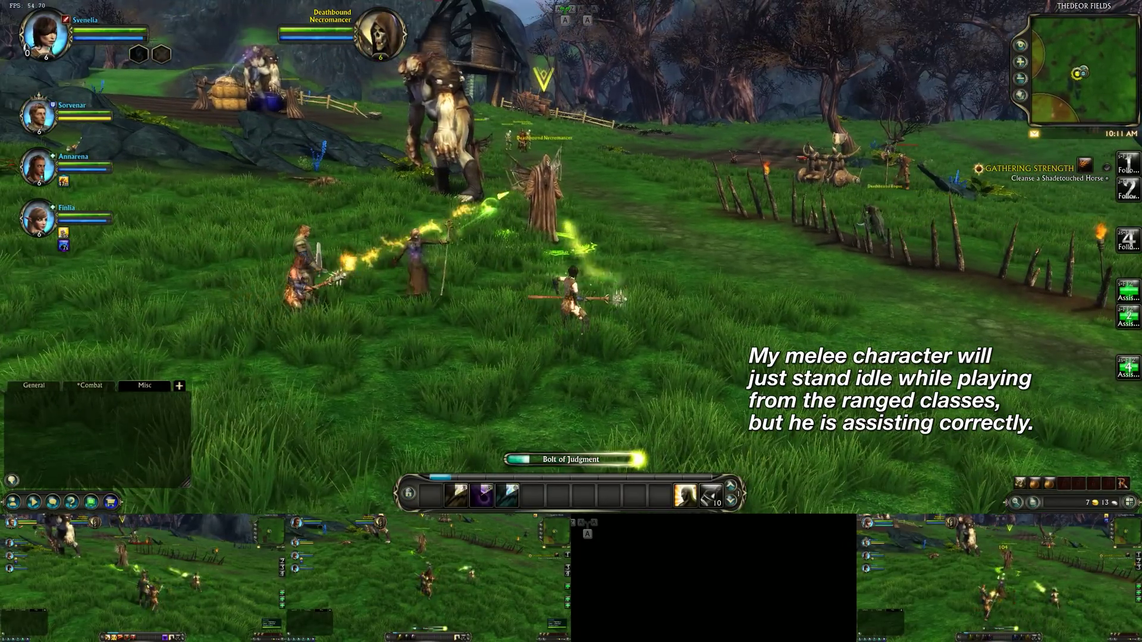
# Reposition the slot 3 character around the first Deathbound Necromancer and keep attacking it with Bolt of Judgment.
pyautogui.press('w')
pyautogui.moveTo(754, 331); pyautogui.dragTo(702, 351)
pyautogui.press('2')
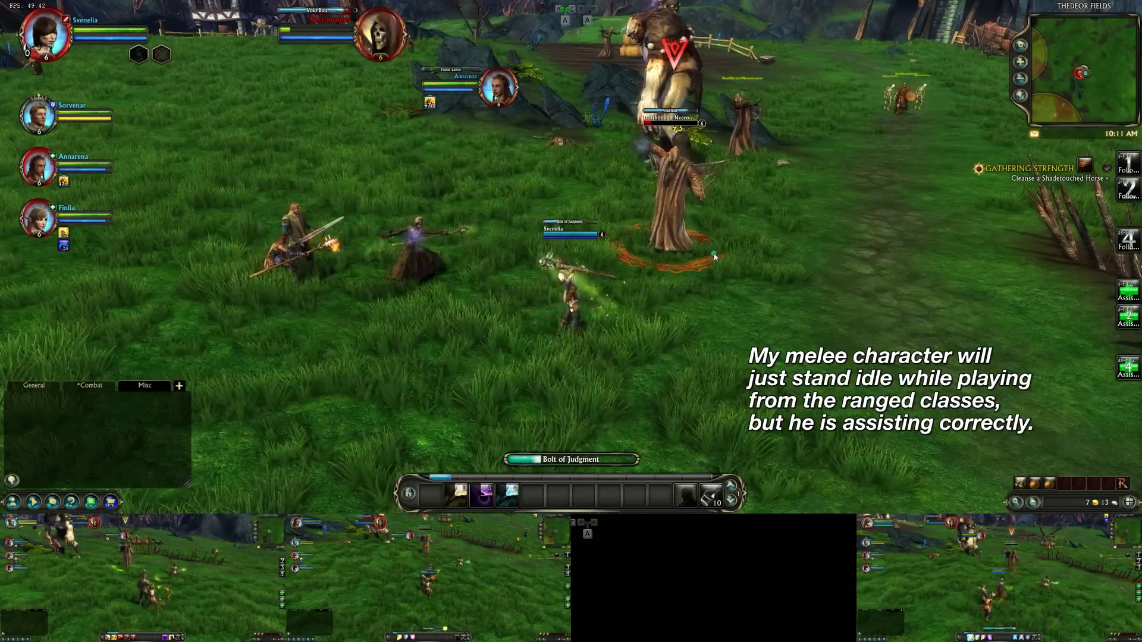
# Target another Deathbound Necromancer from the slot 3 client and attack it repeatedly with Bolt of Judgment to test the team's assist.
pyautogui.press('w')
pyautogui.press('d')
pyautogui.click(597, 134)
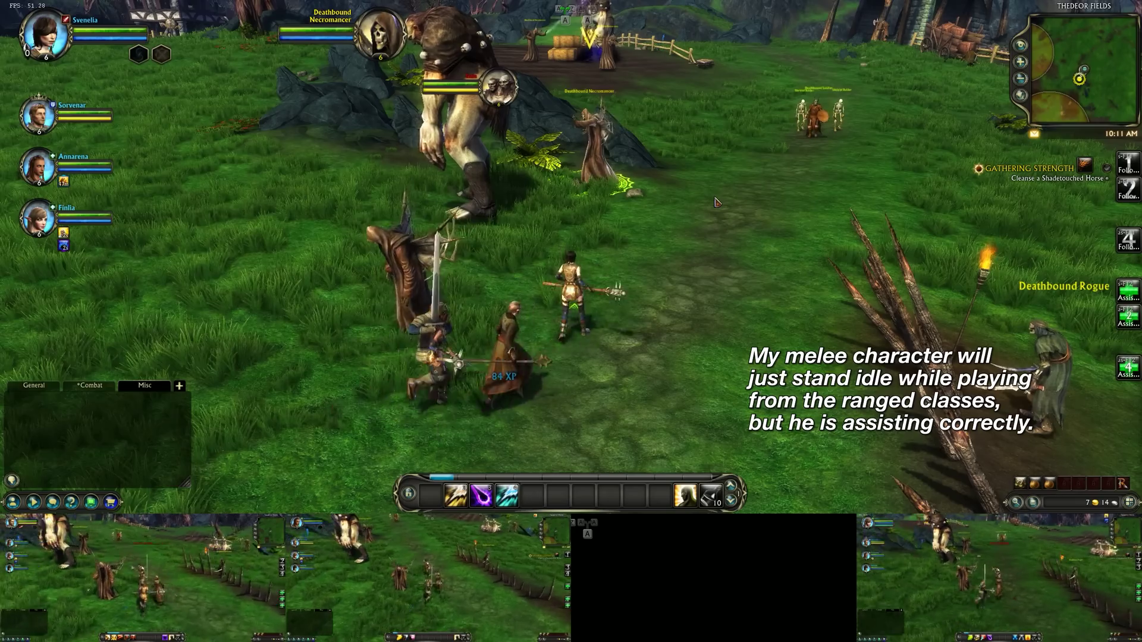
pyautogui.press('2')
pyautogui.moveTo(679, 202); pyautogui.dragTo(601, 202)
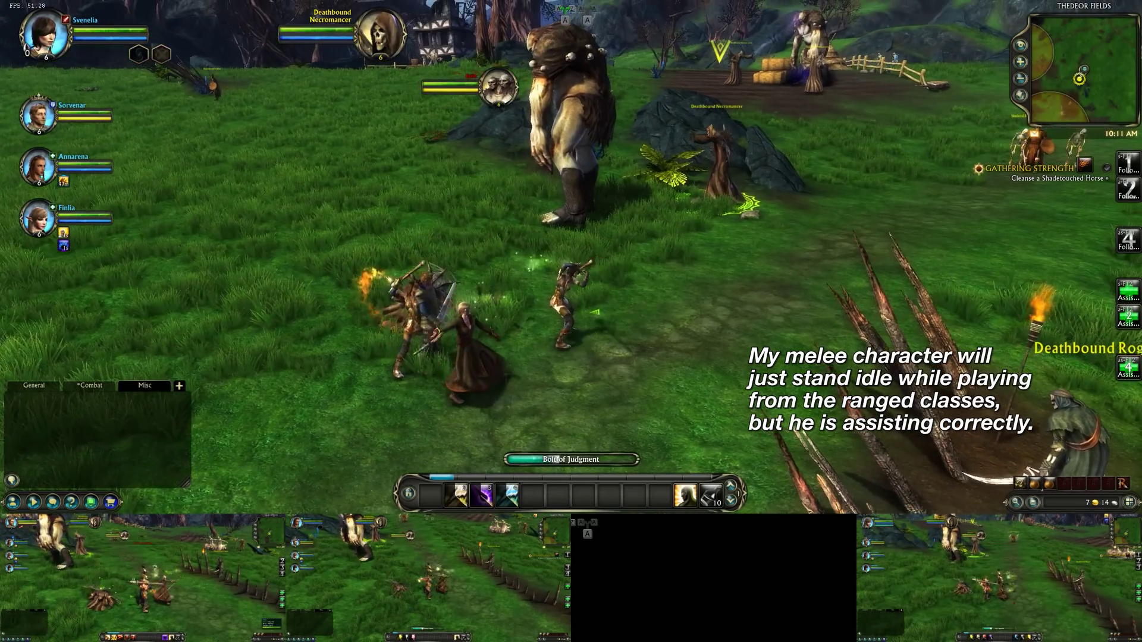
pyautogui.press('2')
pyautogui.moveTo(699, 155); pyautogui.dragTo(749, 122)
pyautogui.press('2')
pyautogui.press('2')
pyautogui.moveTo(796, 280)
pyautogui.mouseDown()
pyautogui.moveTo(767, 299)
pyautogui.moveTo(714, 276)
pyautogui.moveTo(643, 276)
pyautogui.moveTo(793, 280)
pyautogui.mouseUp()
# Switch to the slot 2 client and attack two Deathbound Necromancers in turn with Bolt of Light and Flame Lance.
pyautogui.hotkey('ctrl', 'alt', '2')
pyautogui.press('q')
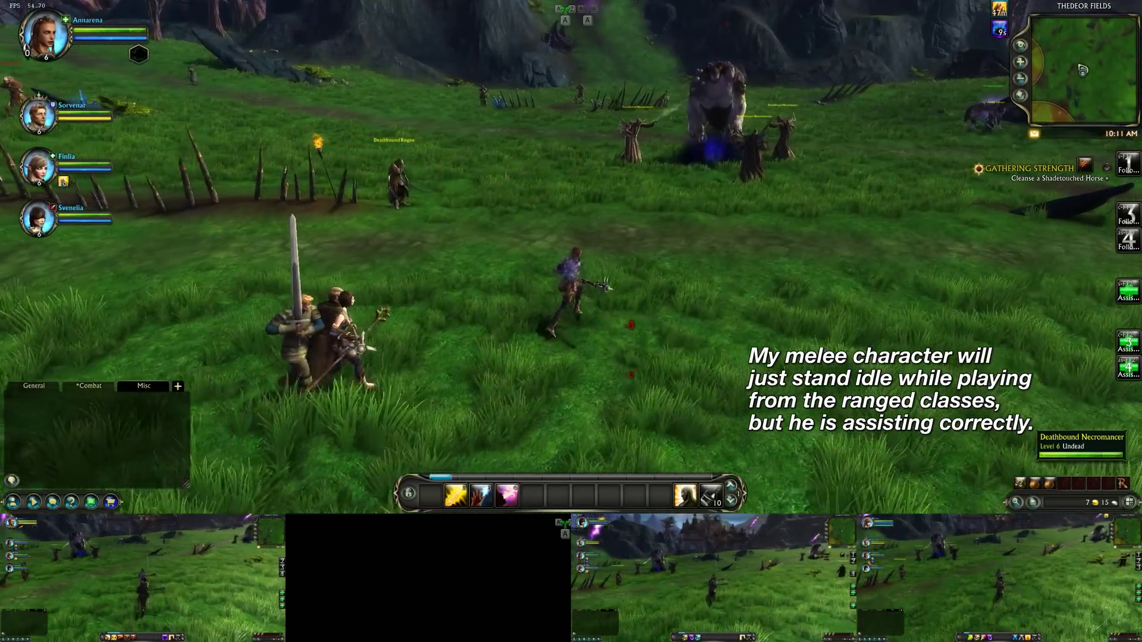
pyautogui.click(664, 140)
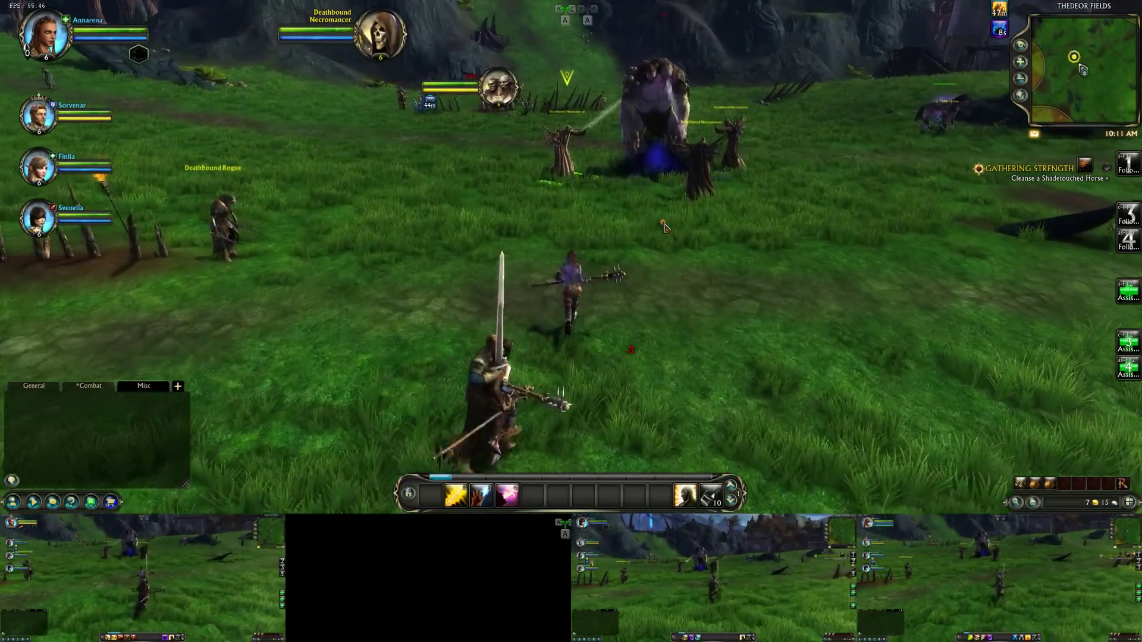
pyautogui.press('1')
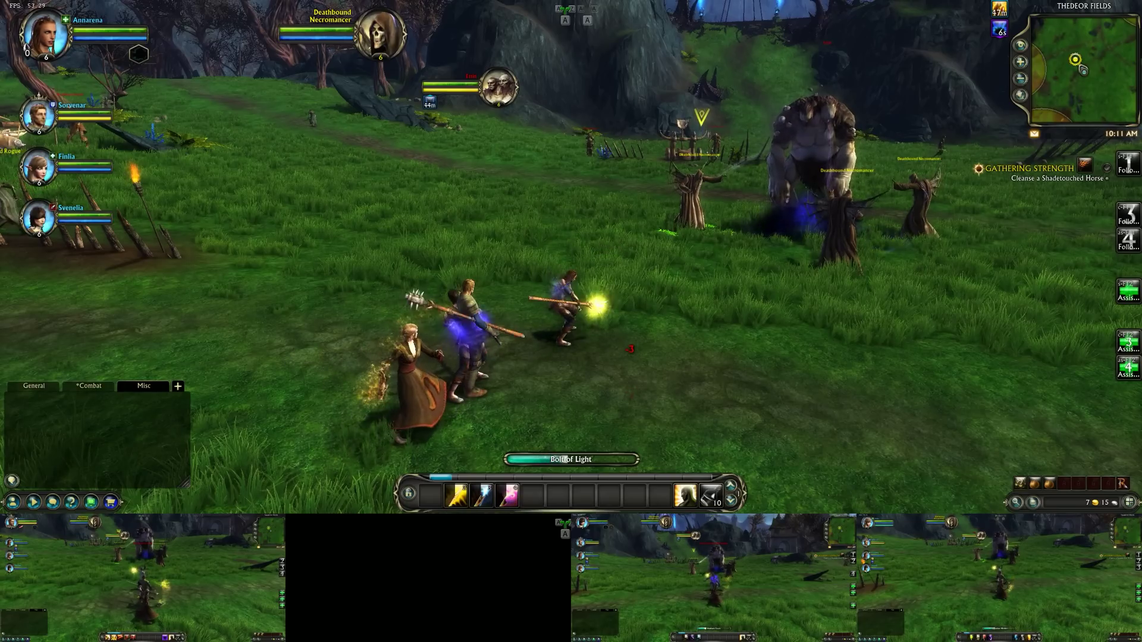
pyautogui.press('2')
pyautogui.moveTo(725, 316); pyautogui.dragTo(833, 321)
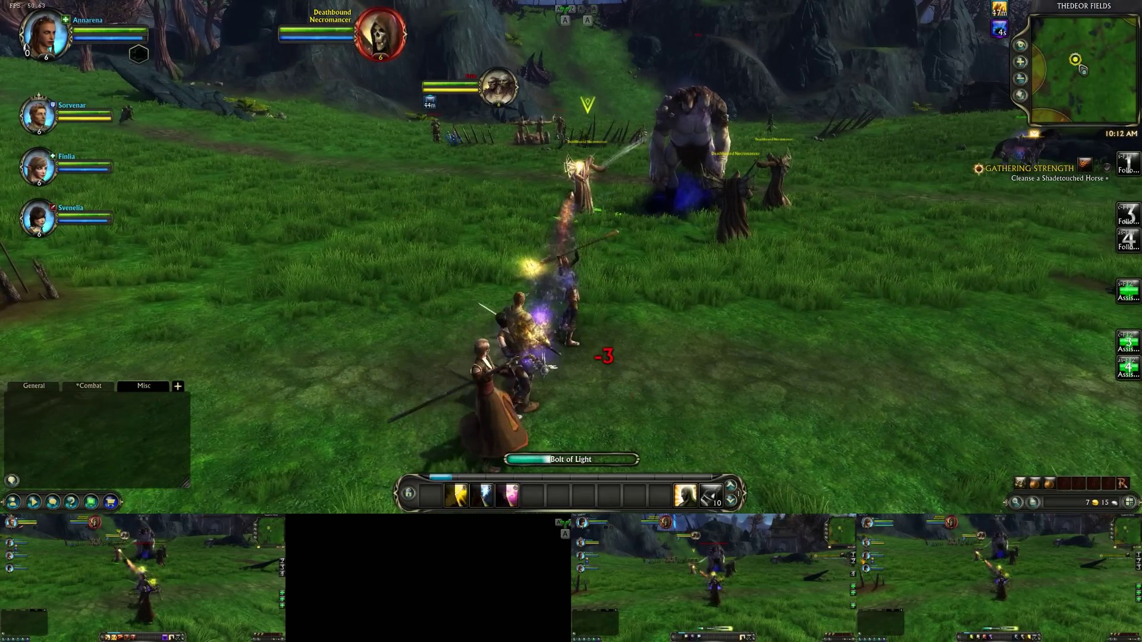
pyautogui.click(738, 224)
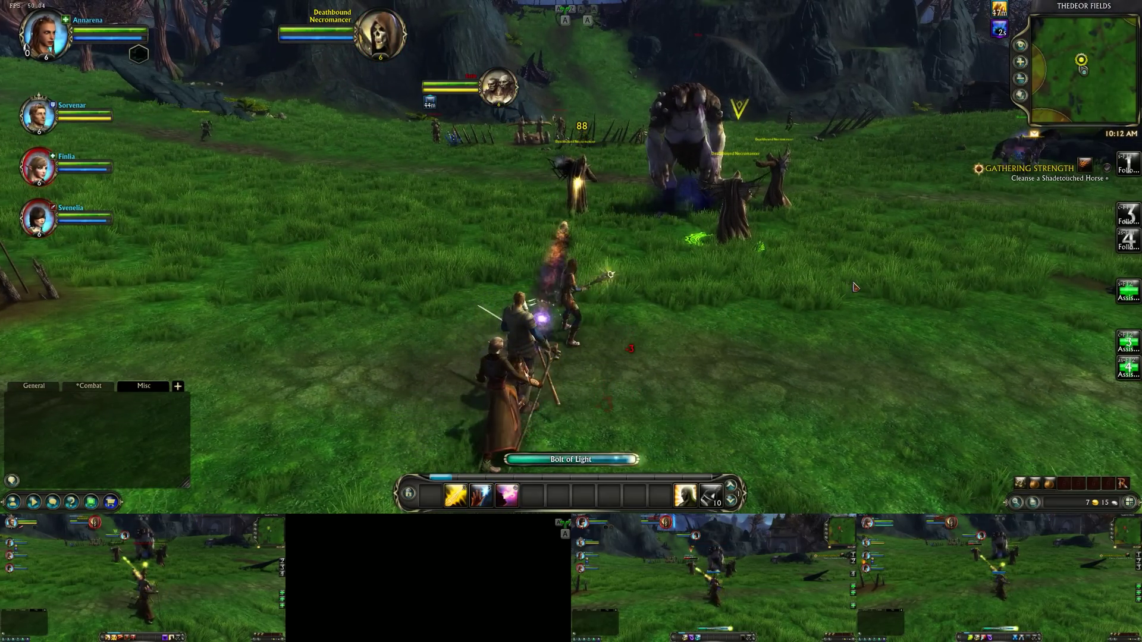
pyautogui.press('2')
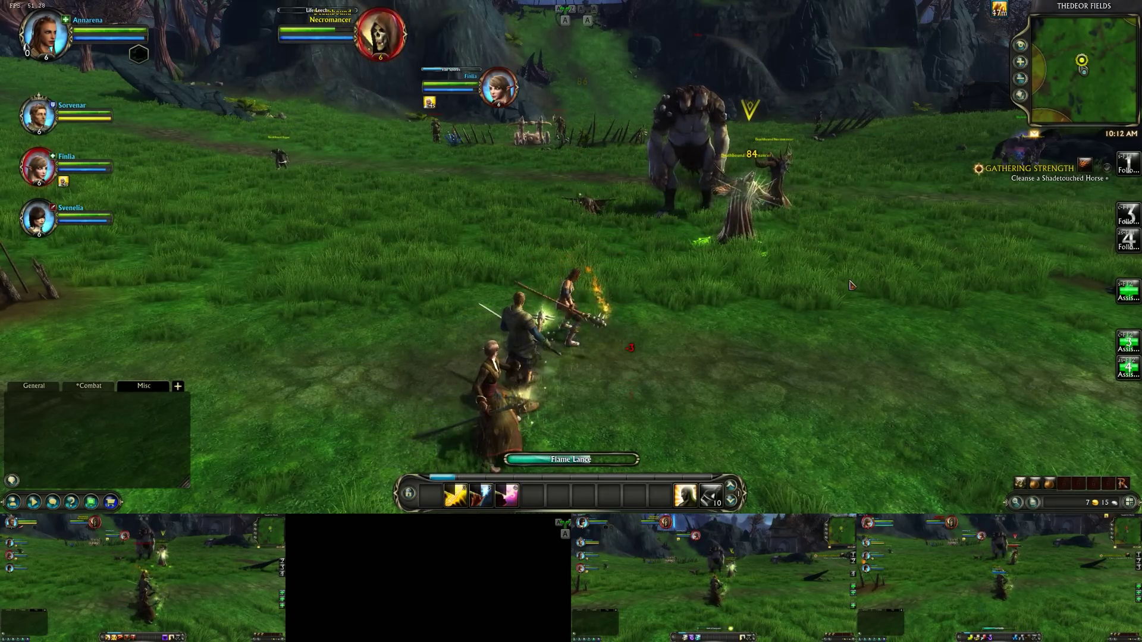
# Switch to the slot 1 client, run up to the nearest remaining Deathbound Necromancer and attack it.
pyautogui.hotkey('ctrl', 'alt', '1')
pyautogui.press('w')
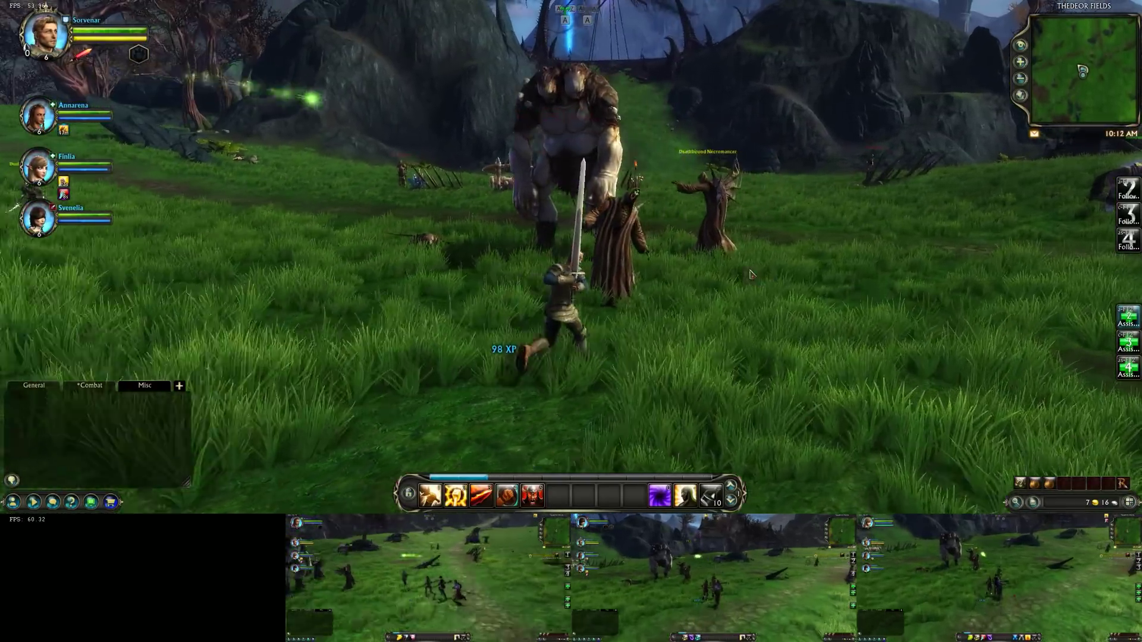
pyautogui.click(662, 219)
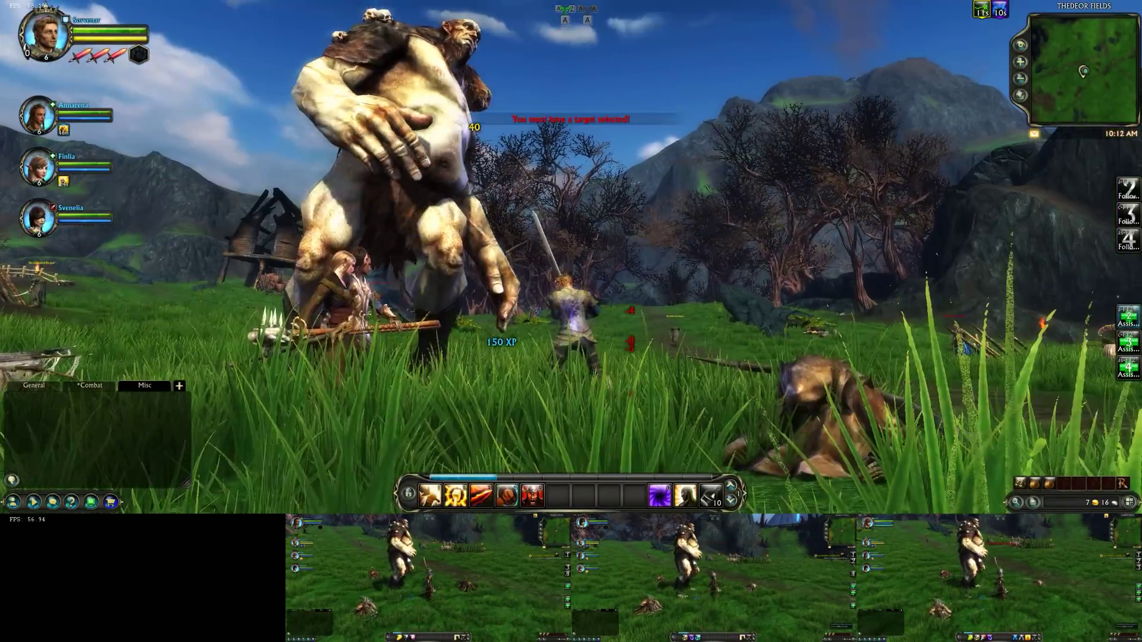
# Run the slot 1 character past the spiked barricade towards the wooden siege engine with the team following.
pyautogui.press('w')
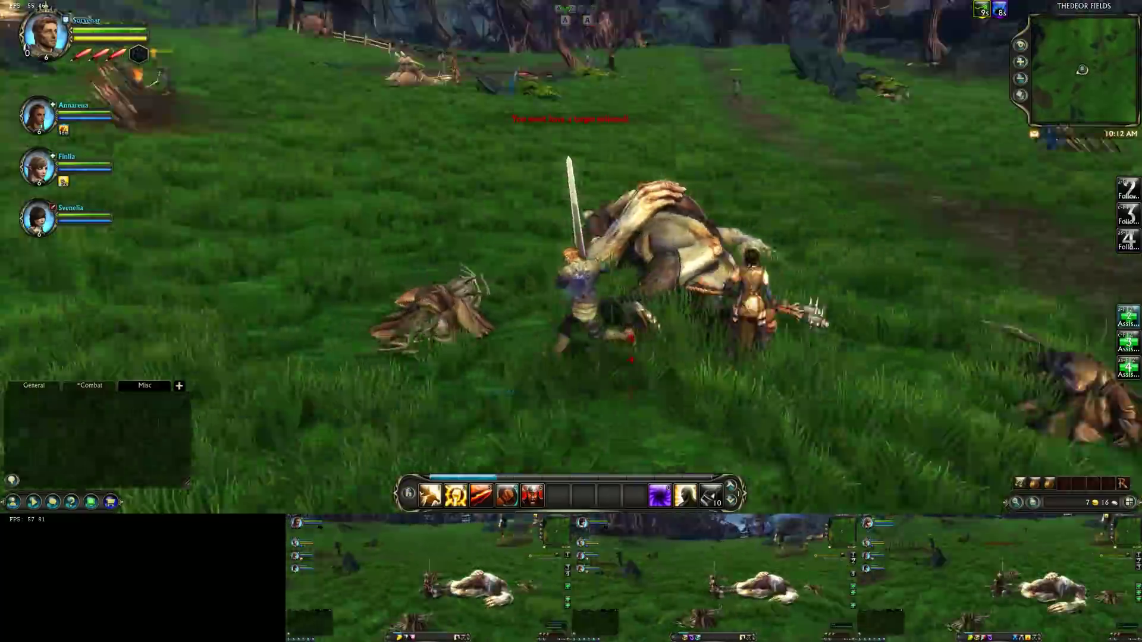
pyautogui.press('w')
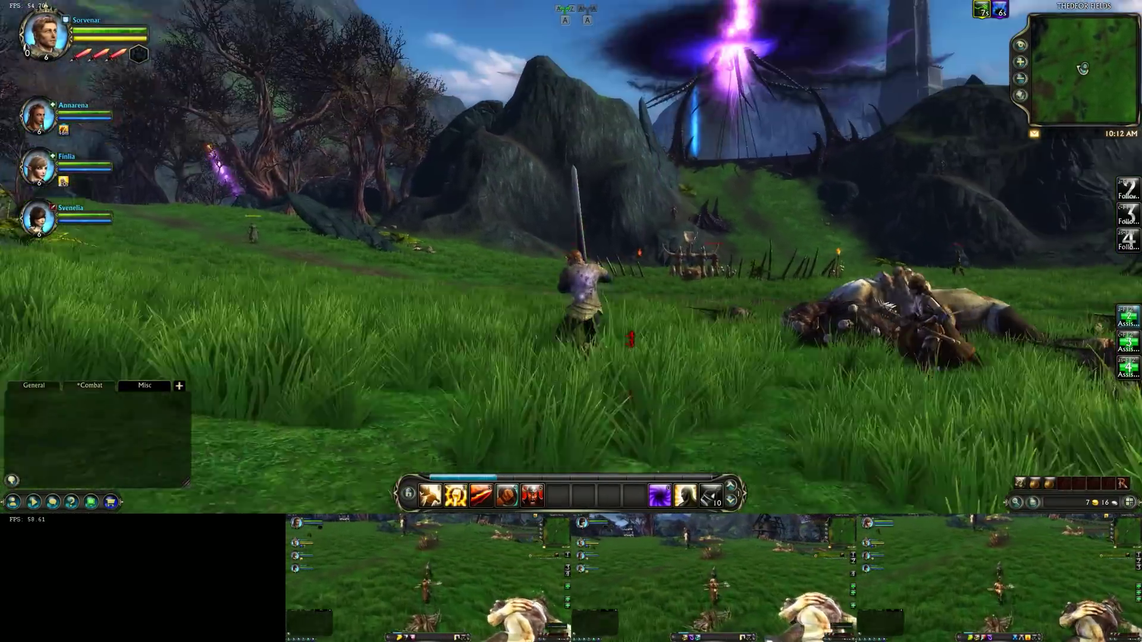
pyautogui.press('w')
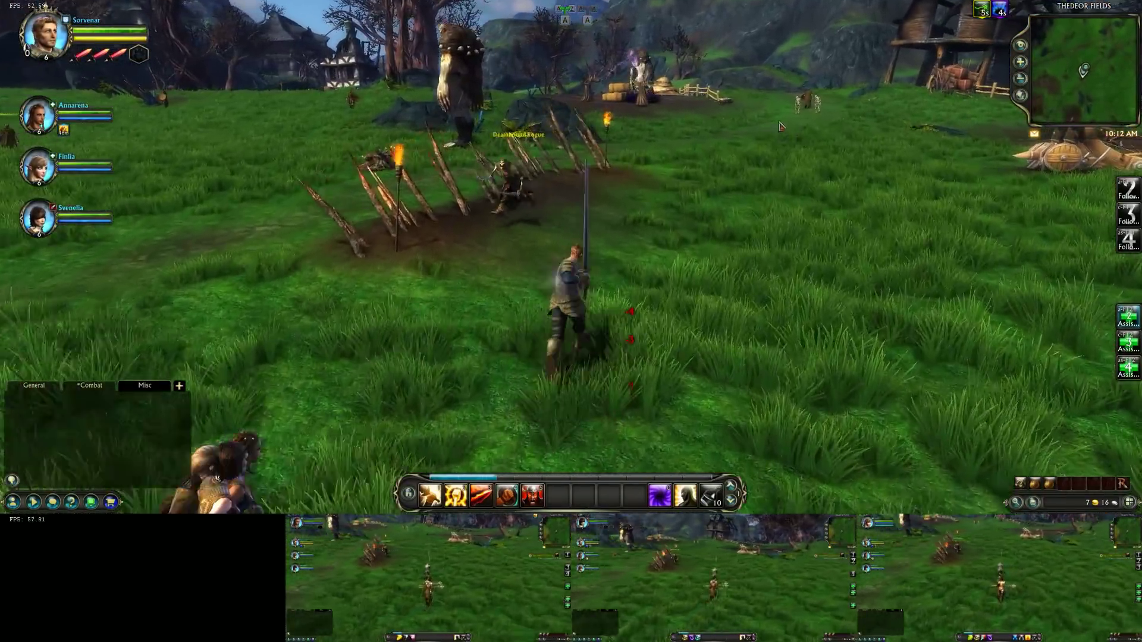
pyautogui.press('w')
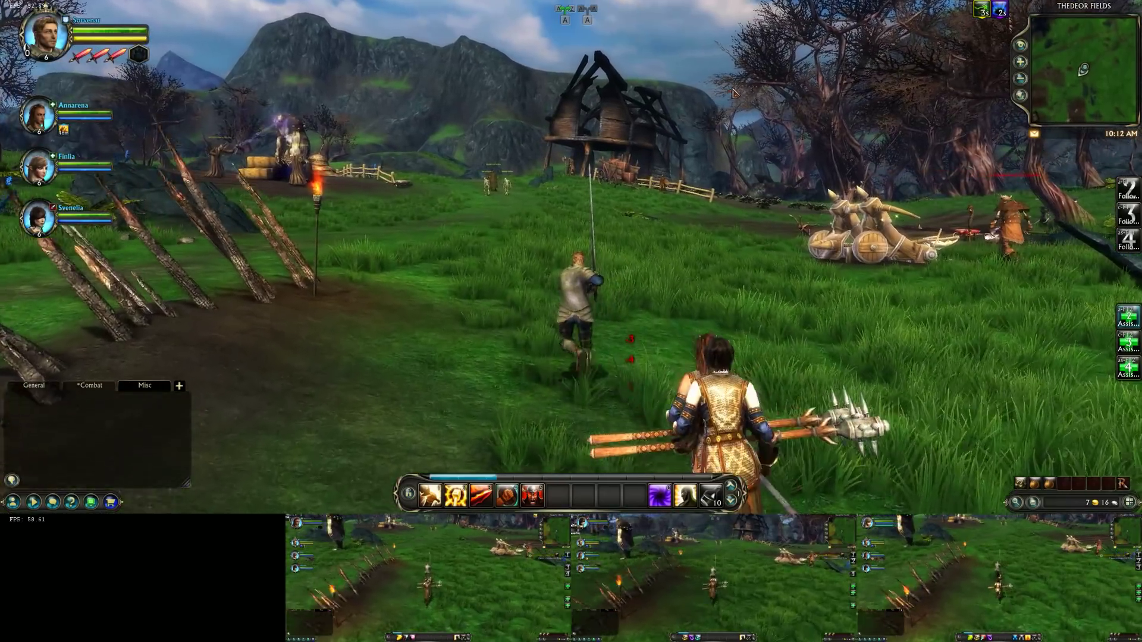
# Switch to the ISBoxer Toolkit to review slot 1's switching settings and Slot ID modifiers, and return to RIFT.
pyautogui.hotkey('alt', 'Tab')
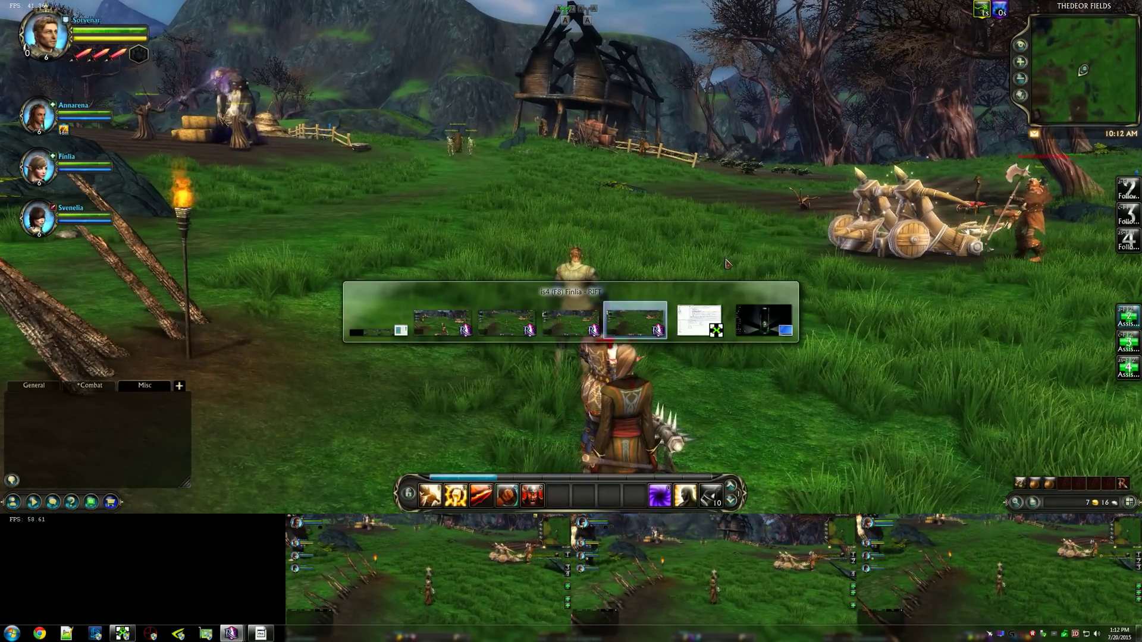
pyautogui.hotkey('alt', 'Tab')
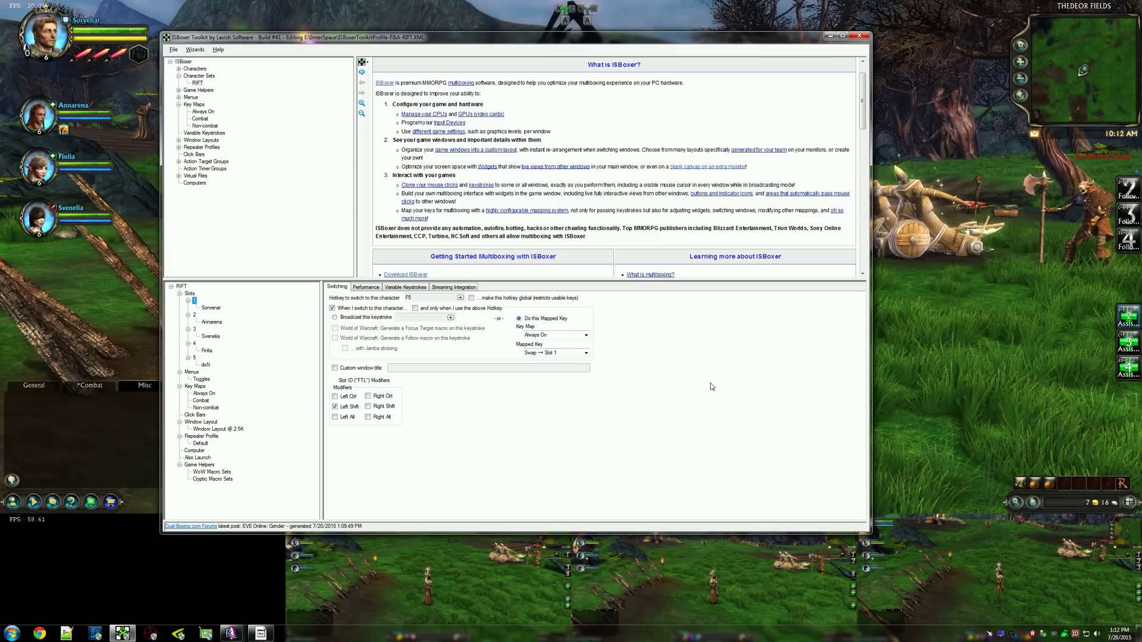
pyautogui.click(941, 377)
# Lead the team to the Deathbound Captain beside the siege engine, attack it from the slot 1 client, and run on.
pyautogui.moveTo(818, 334); pyautogui.dragTo(952, 334)
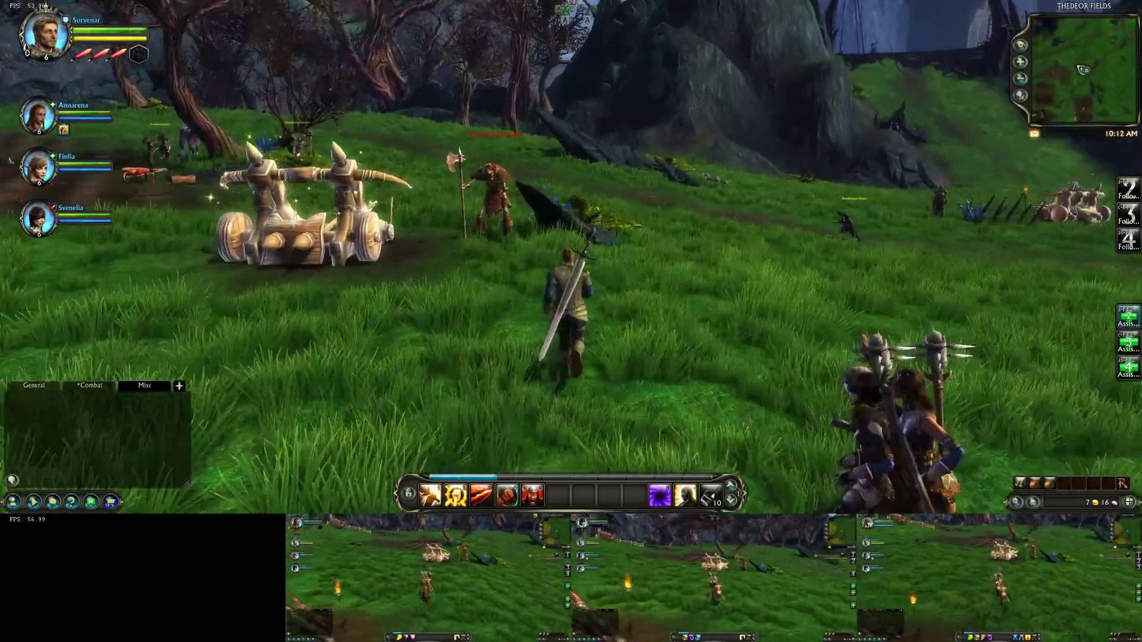
pyautogui.press('Tab')
pyautogui.press('1')
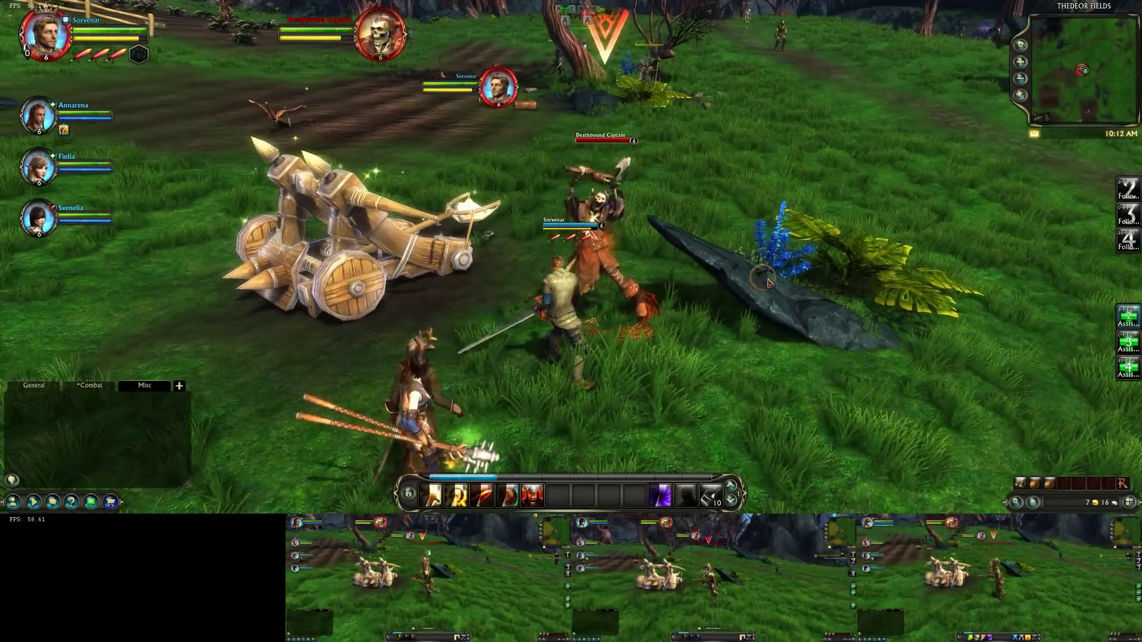
pyautogui.press('2')
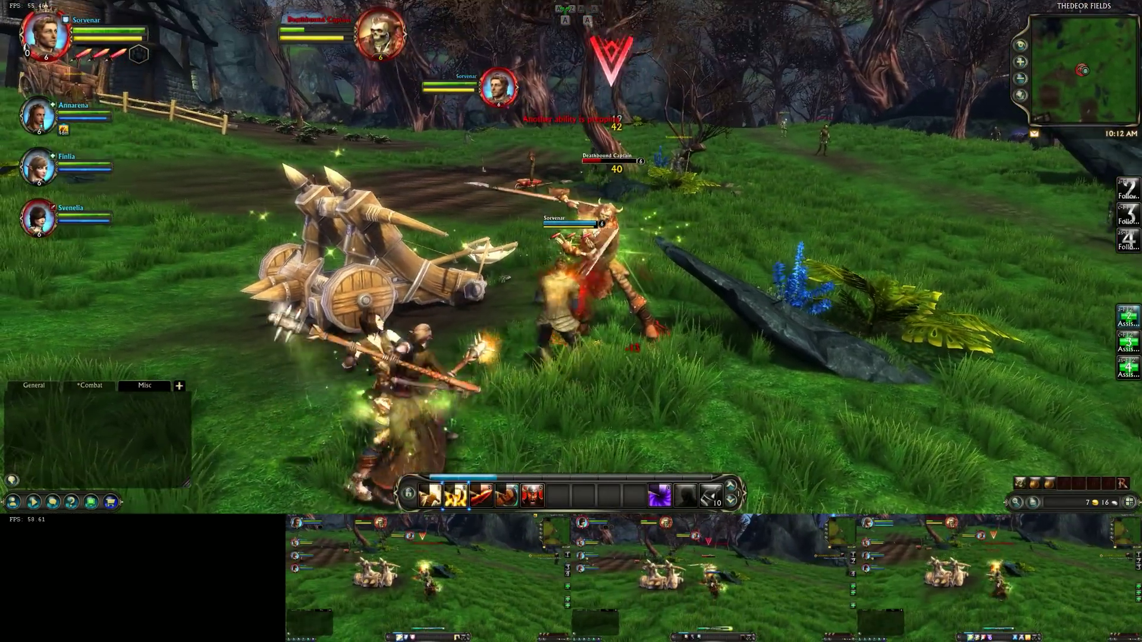
pyautogui.press('d')
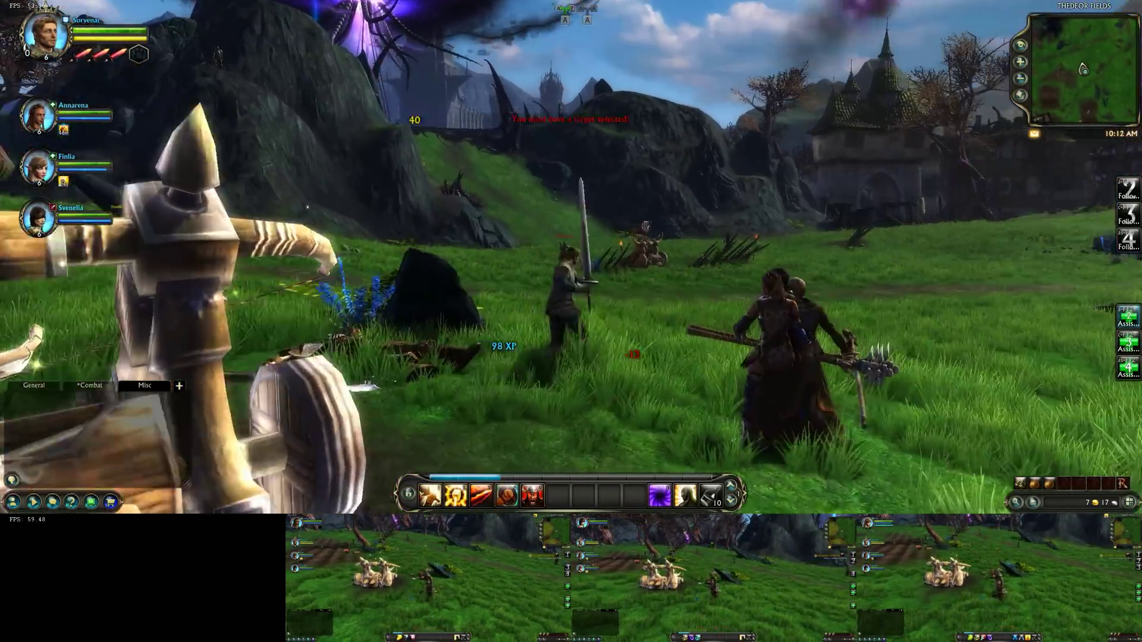
pyautogui.press('w')
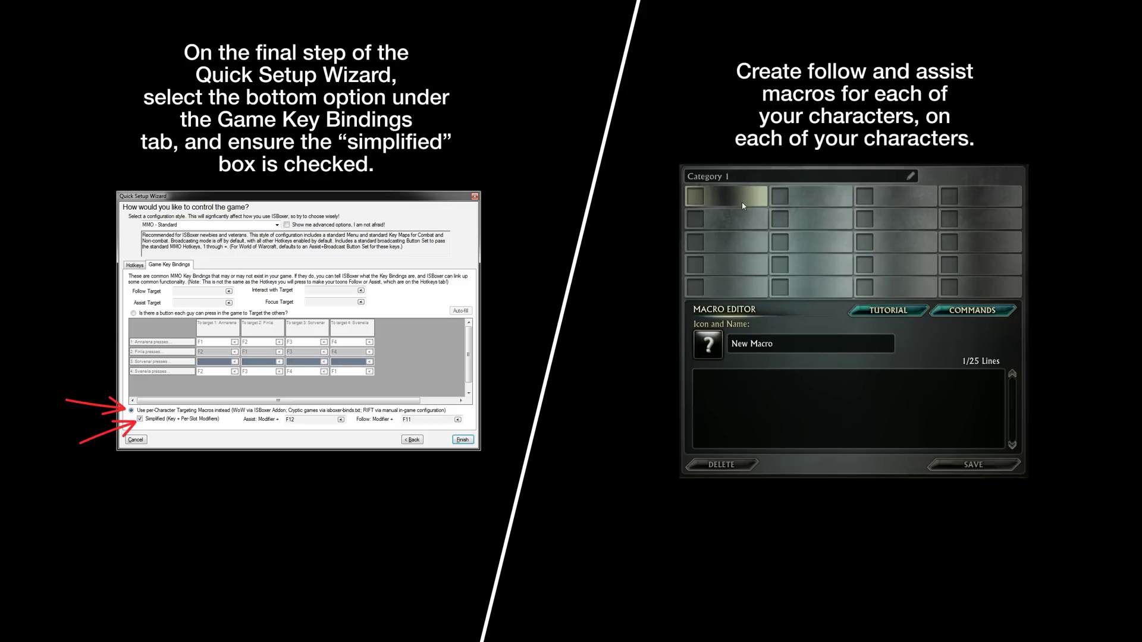
# Give the new macro the number 1 icon and name it Follow Sorvenar.
pyautogui.click(708, 344)
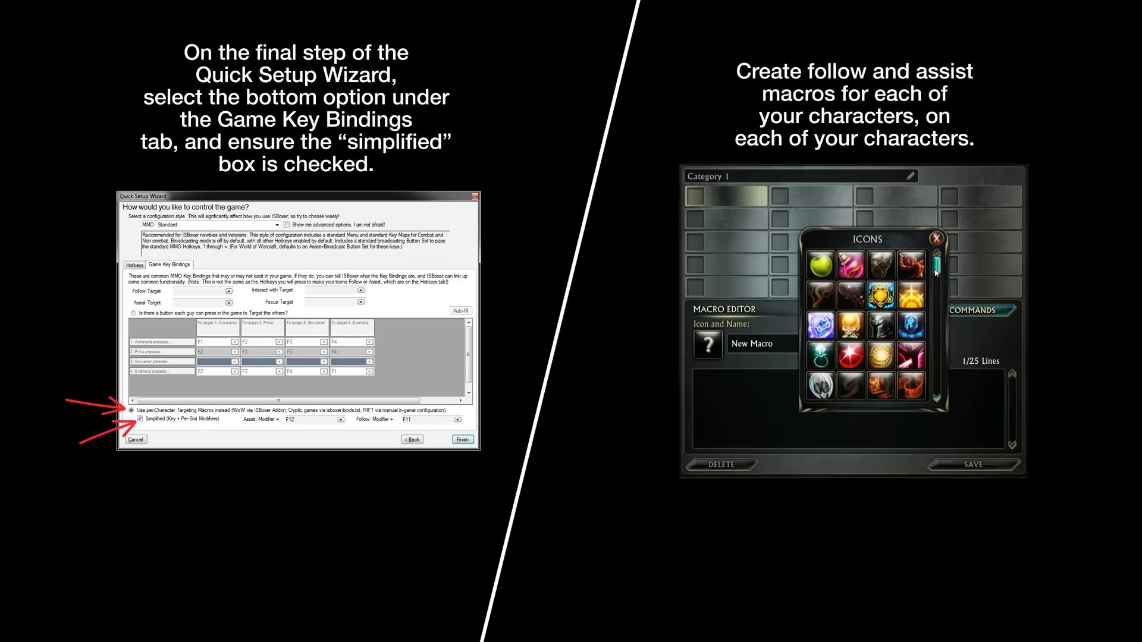
pyautogui.moveTo(936, 272); pyautogui.dragTo(945, 372)
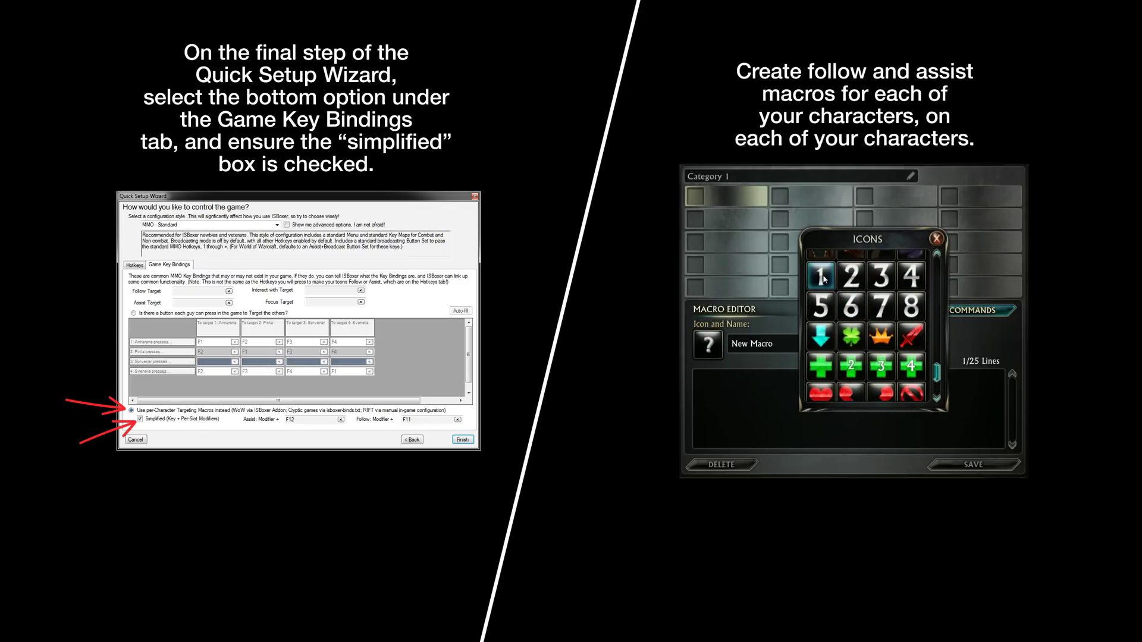
pyautogui.click(824, 278)
pyautogui.click(865, 350)
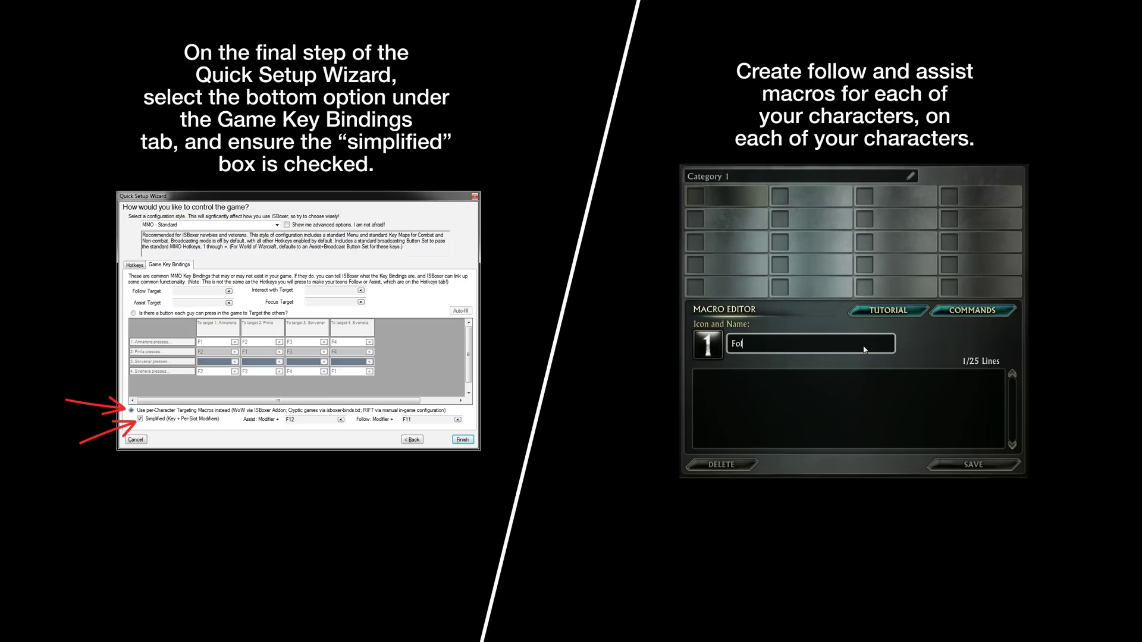
pyautogui.write('Follow Sorvenar')
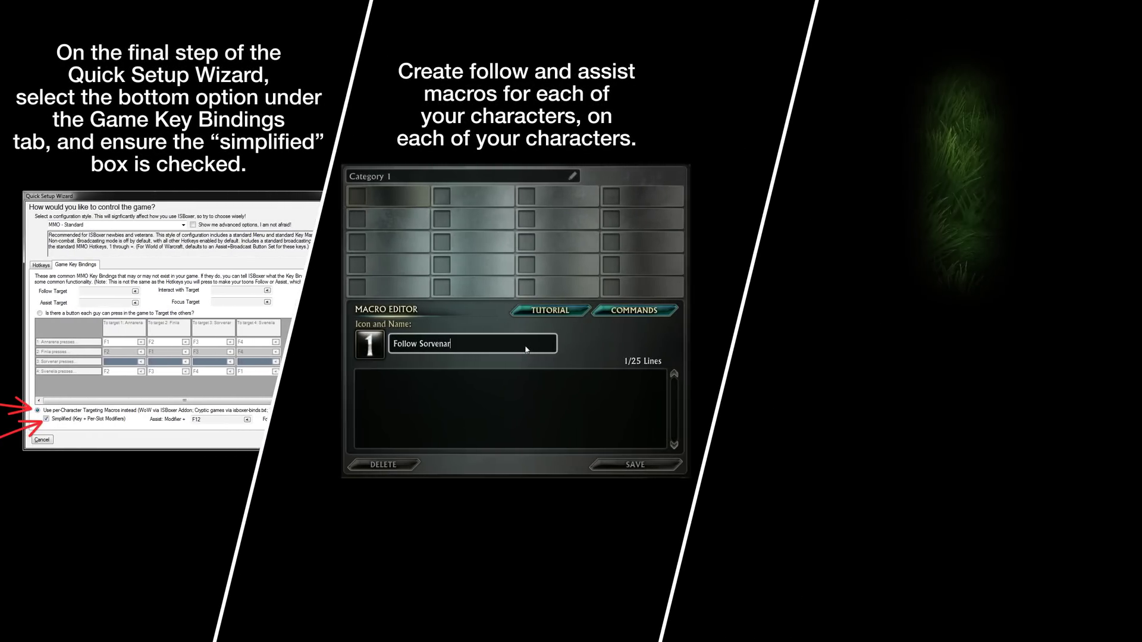
# Write the follow macro as targetexact Sorvenar, follow and targetlasttarget on separate lines, and save it.
pyautogui.press('Tab')
pyautogui.write('targete')
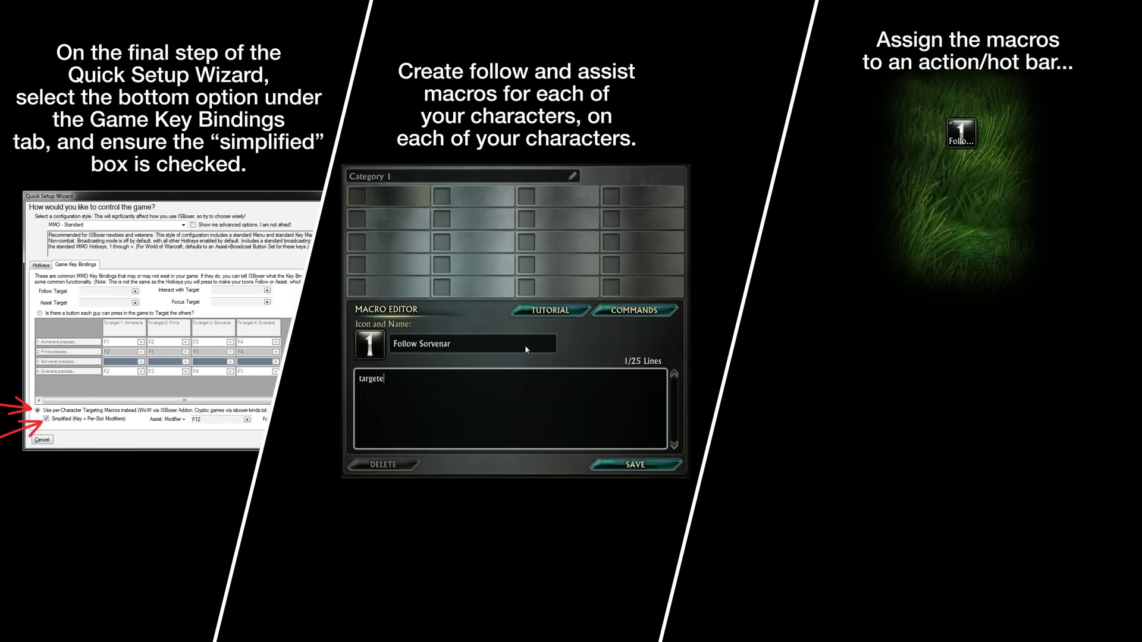
pyautogui.write('xact Sorvenar')
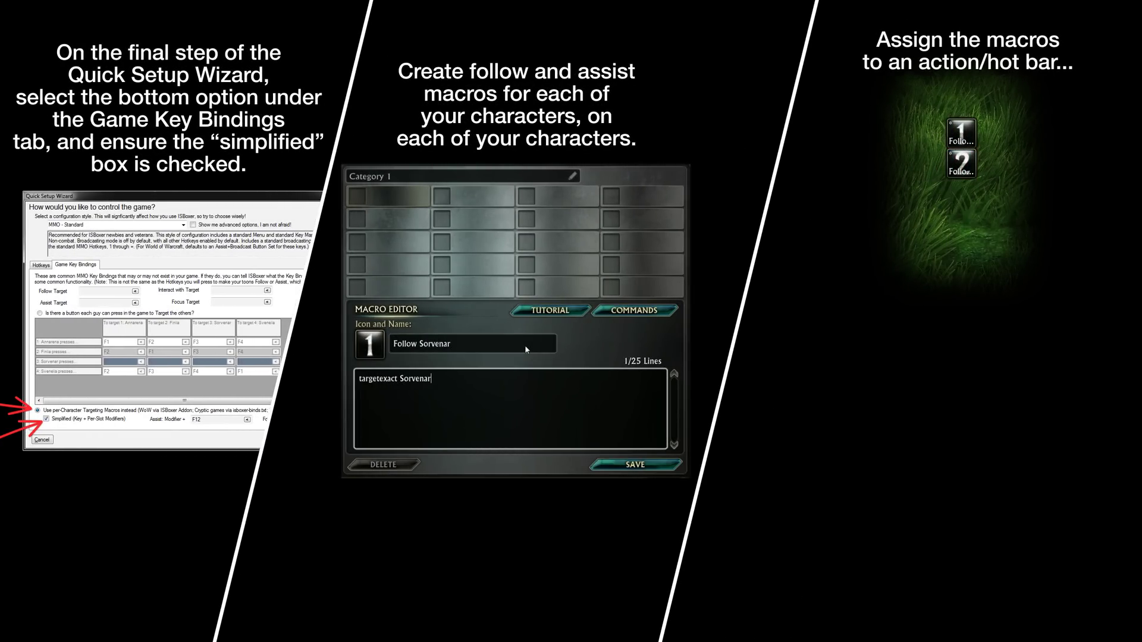
pyautogui.press('Return')
pyautogui.write('follow')
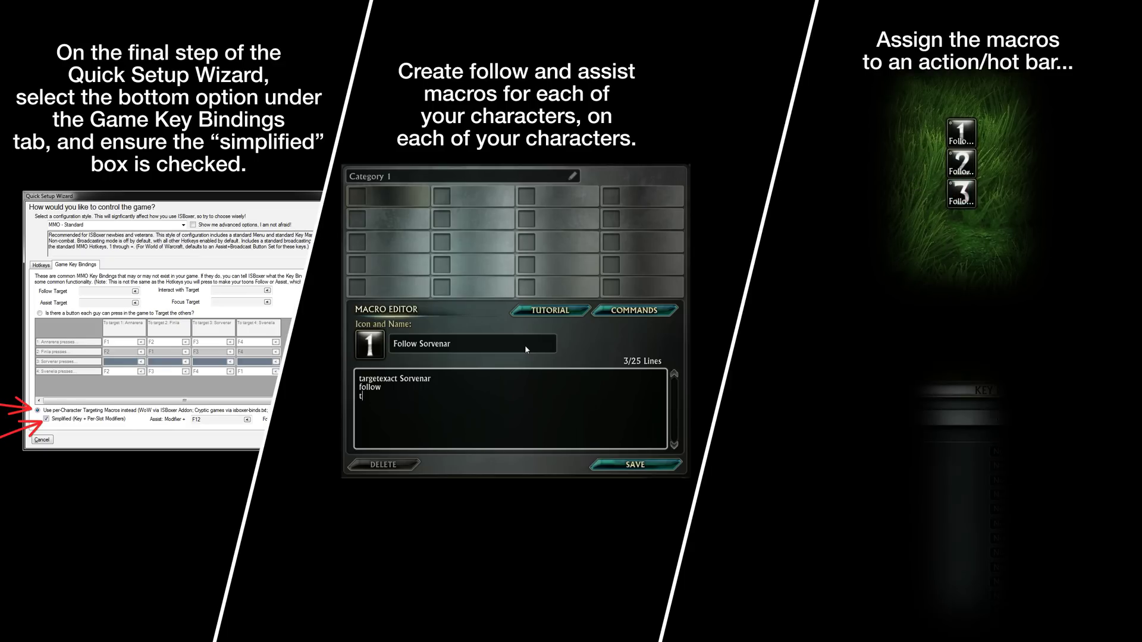
pyautogui.press('Return')
pyautogui.write('targetlasttarget')
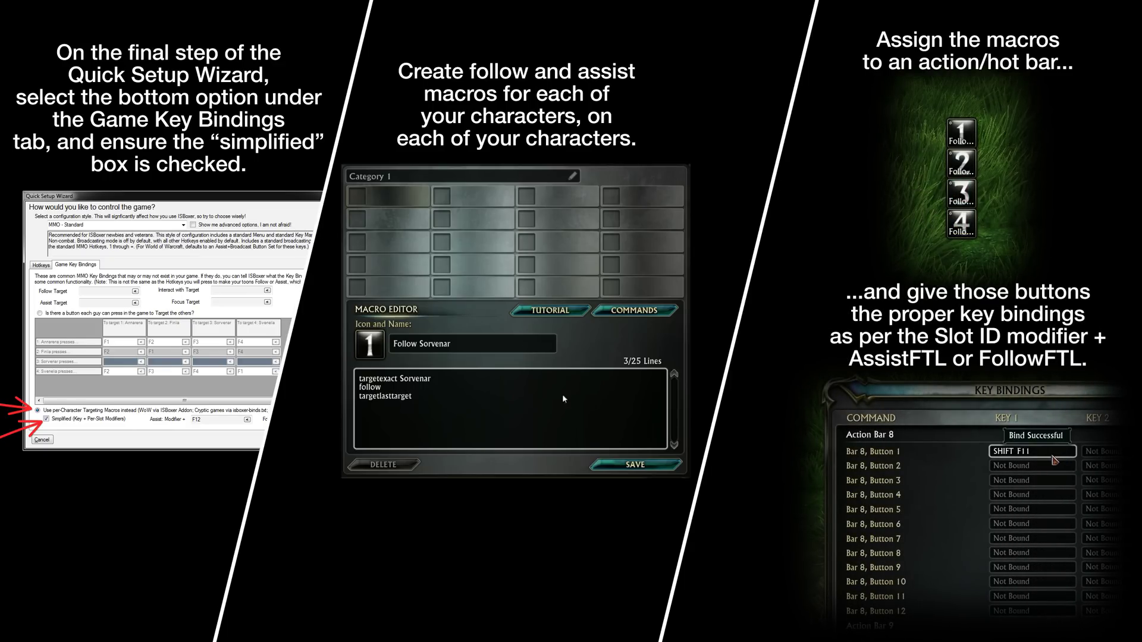
pyautogui.click(635, 465)
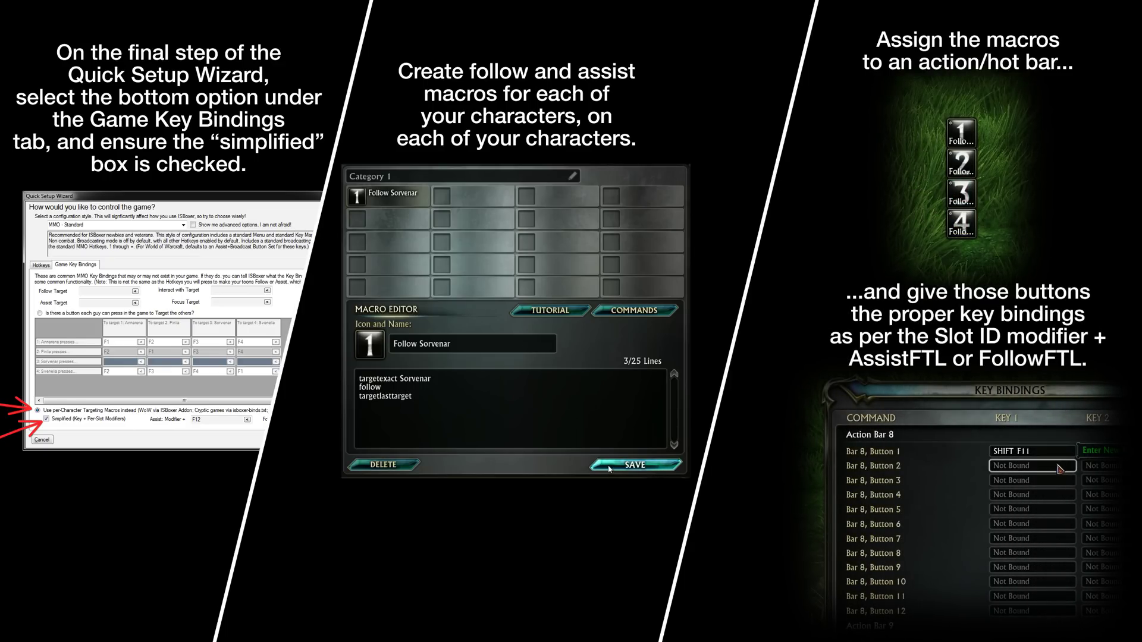
# Start a second macro named Assist Sorvenar with the plain green cross icon, and bind ALT SHIFT F11 to Bar 8, Button 4.
pyautogui.click(384, 225)
pyautogui.click(369, 343)
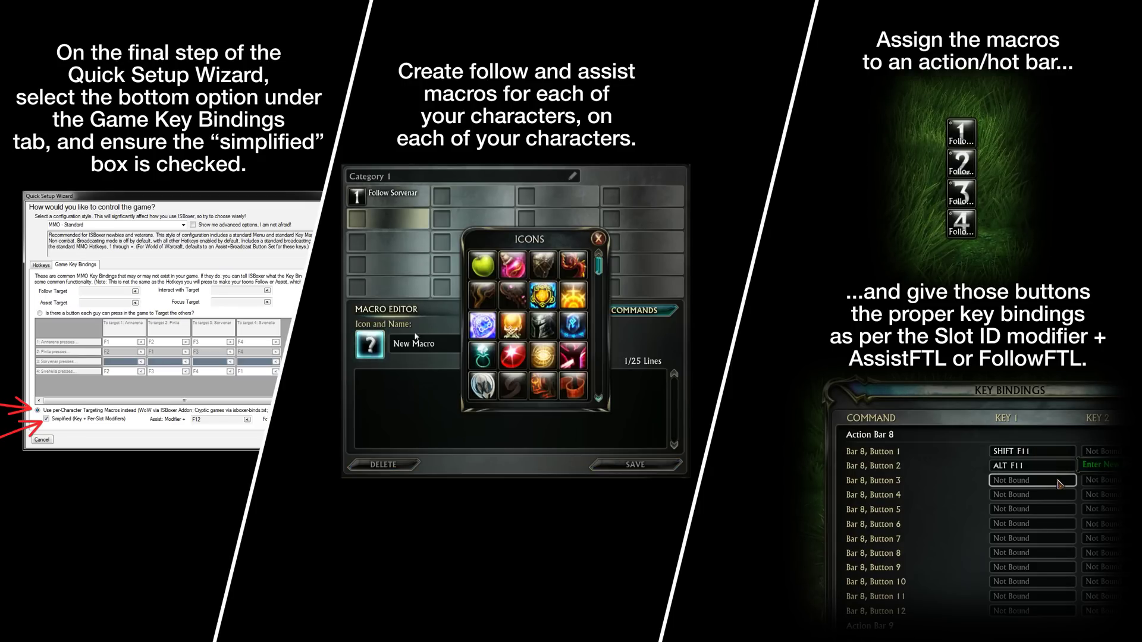
pyautogui.moveTo(599, 298); pyautogui.dragTo(609, 374)
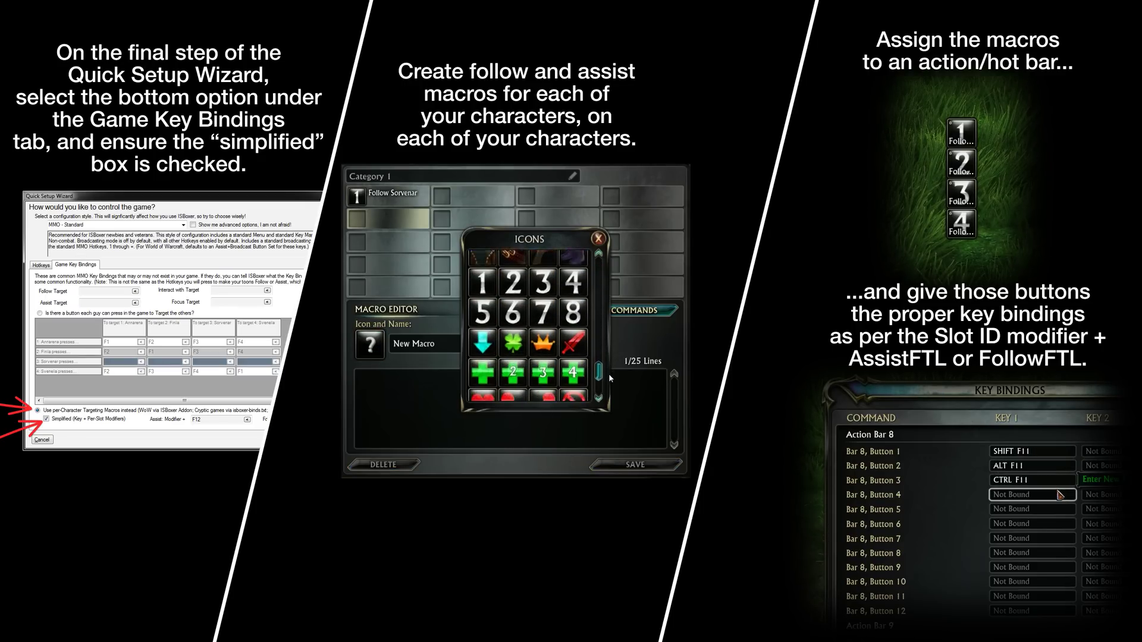
pyautogui.hotkey('alt', 'shift', 'F11')
pyautogui.click(490, 358)
pyautogui.click(470, 342)
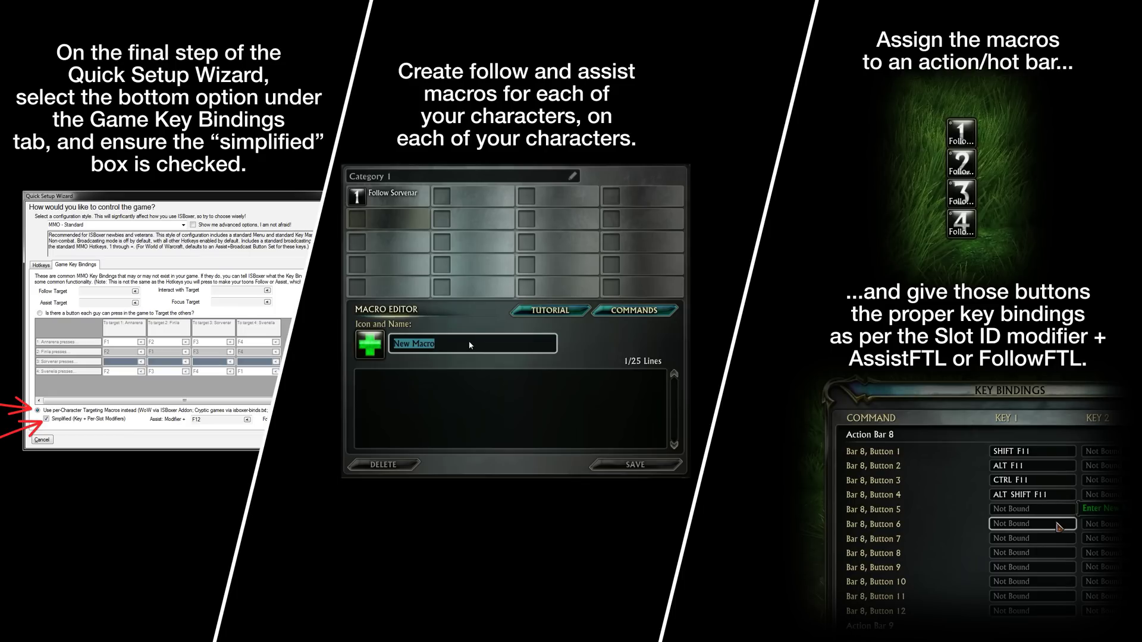
pyautogui.write('Assist Sorvenar')
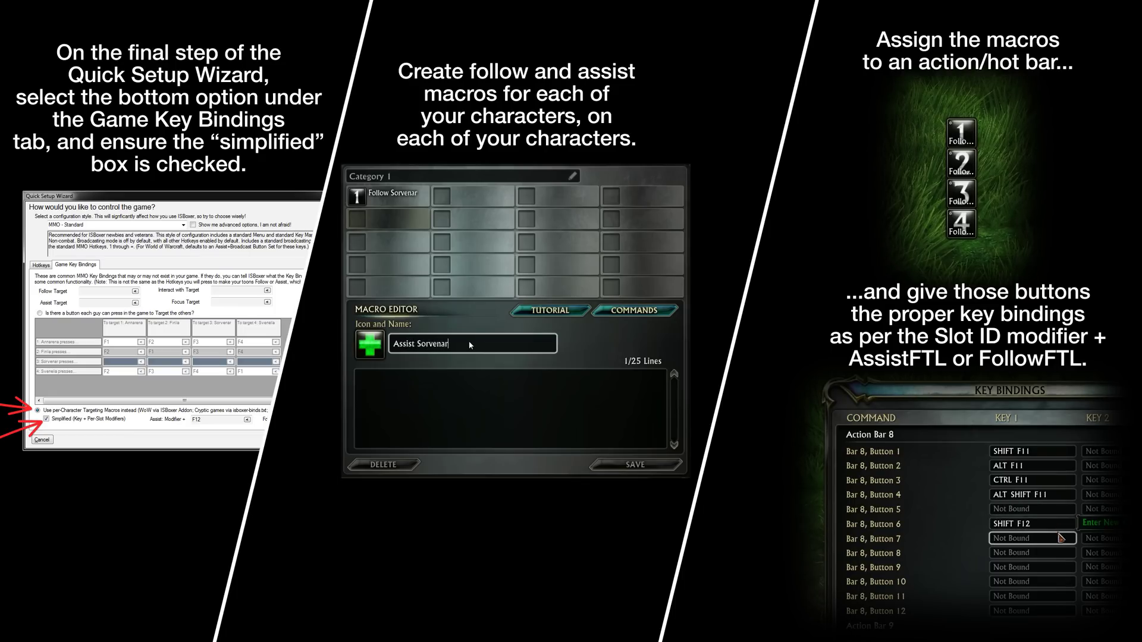
# Write assist Sorvenar as the assist macro's command and save the macro.
pyautogui.press('Tab')
pyautogui.write('assist Sor')
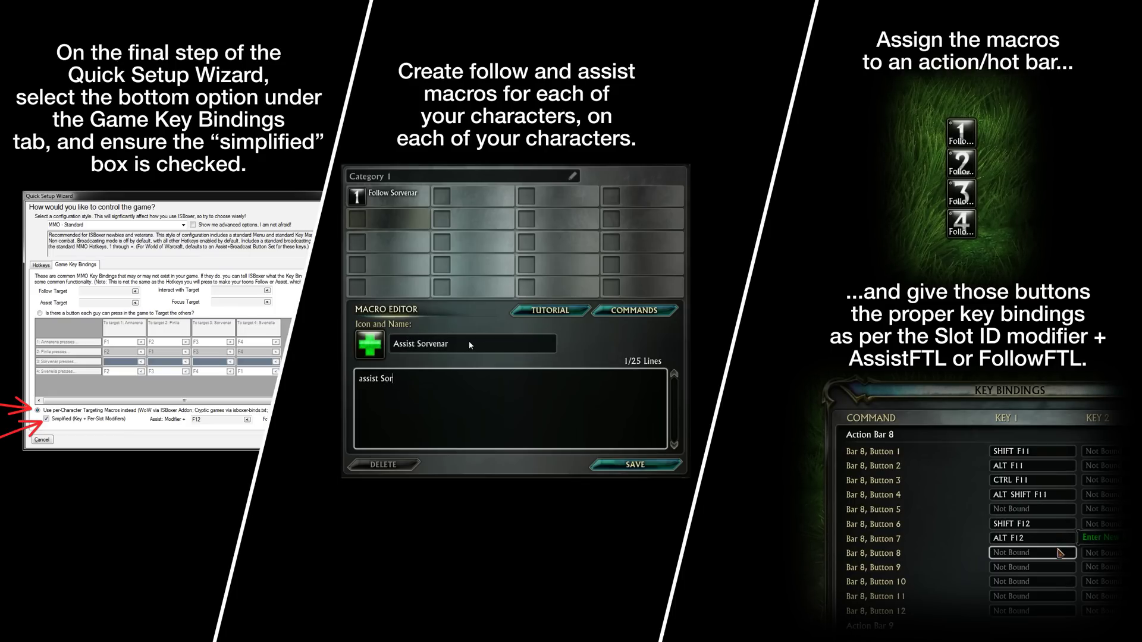
pyautogui.write('venar')
pyautogui.click(631, 466)
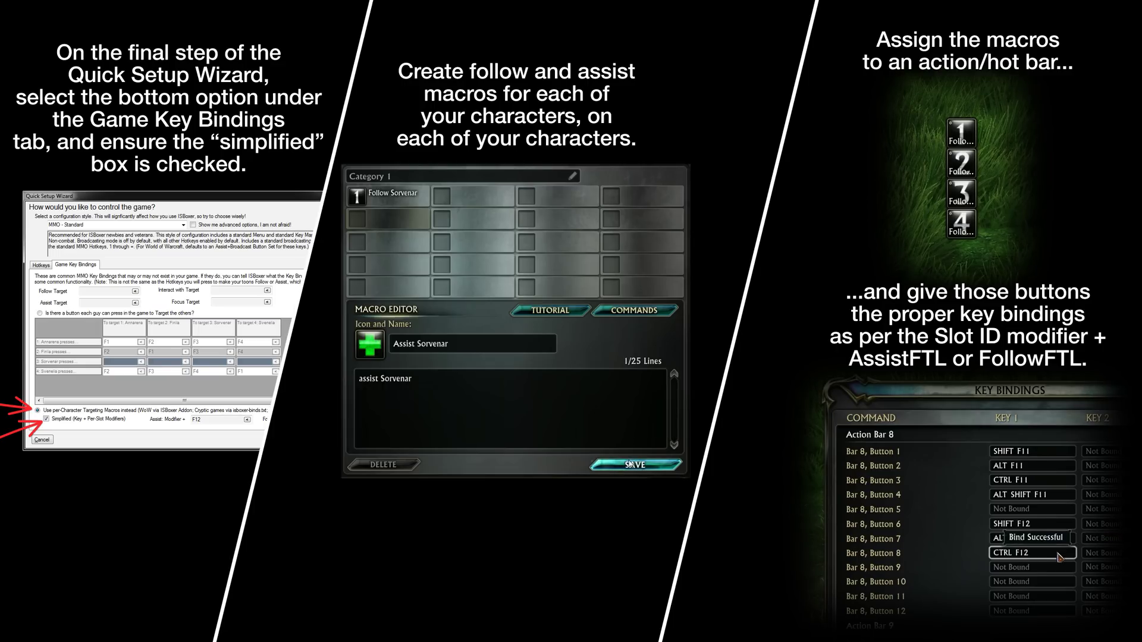
# Bind ALT SHIFT F12 to Bar 8, Button 9.
pyautogui.click(1058, 566)
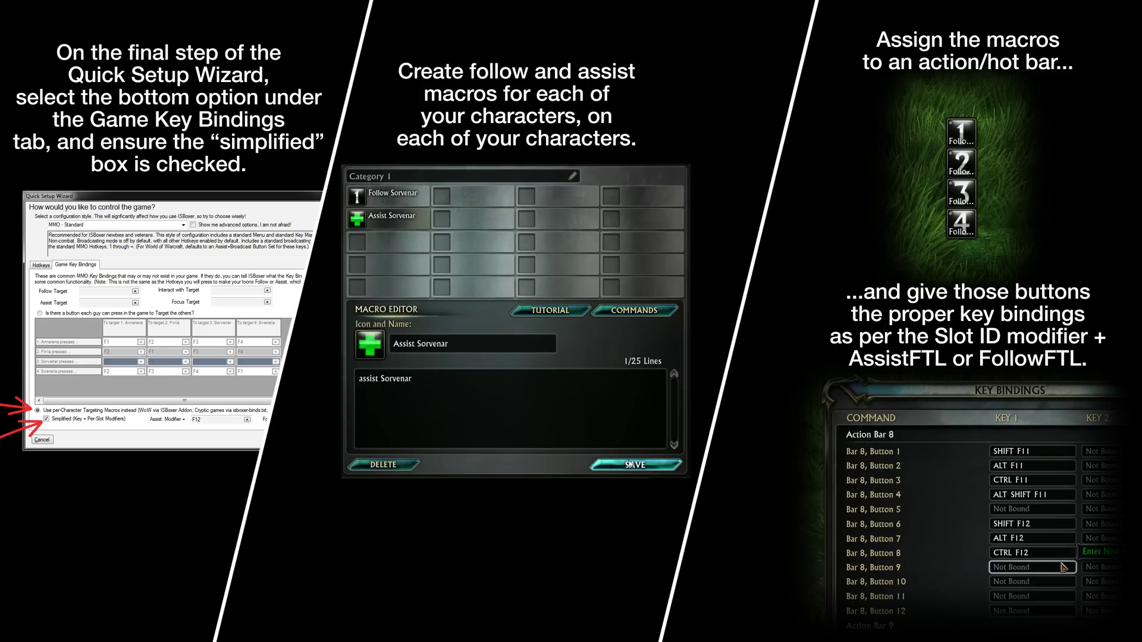
pyautogui.hotkey('alt', 'shift', 'F12')
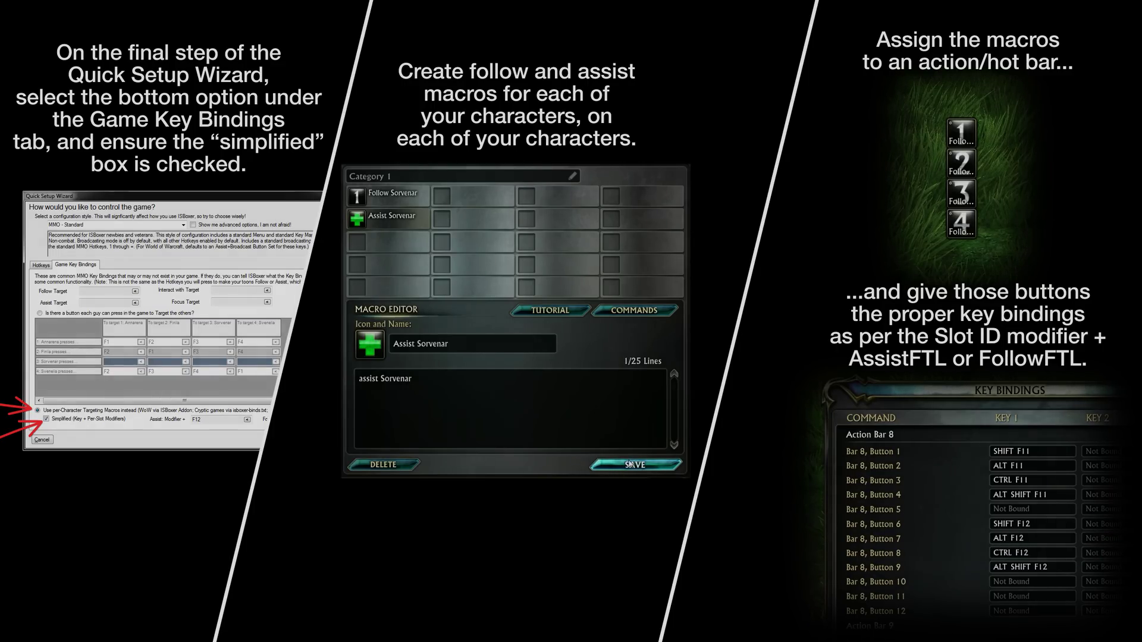